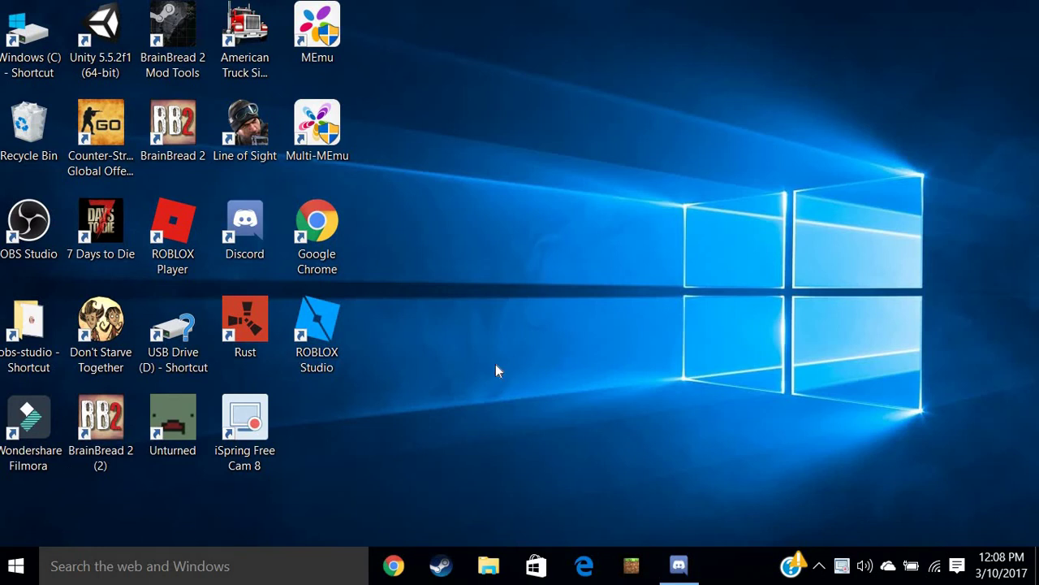
Switch to Discord and move its window up so that it sits fully above the taskbar
mouse_move(679, 565)
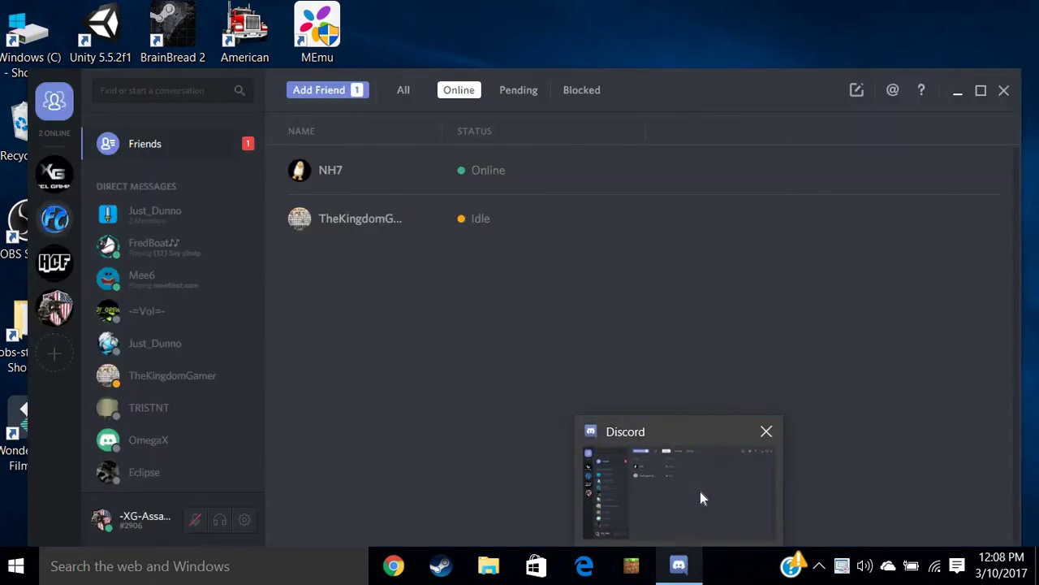
click(700, 491)
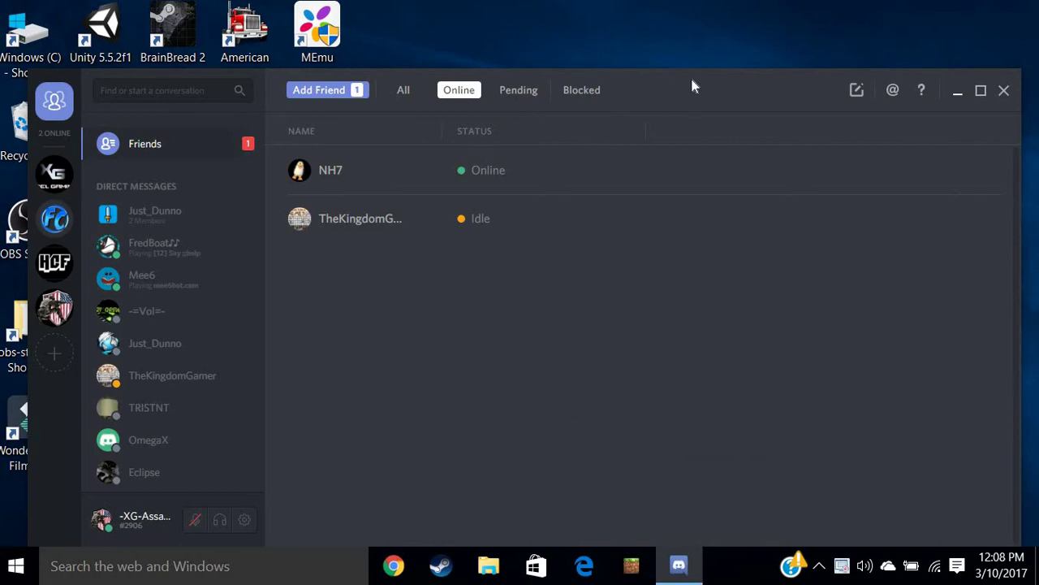
drag(690, 75, 686, 35)
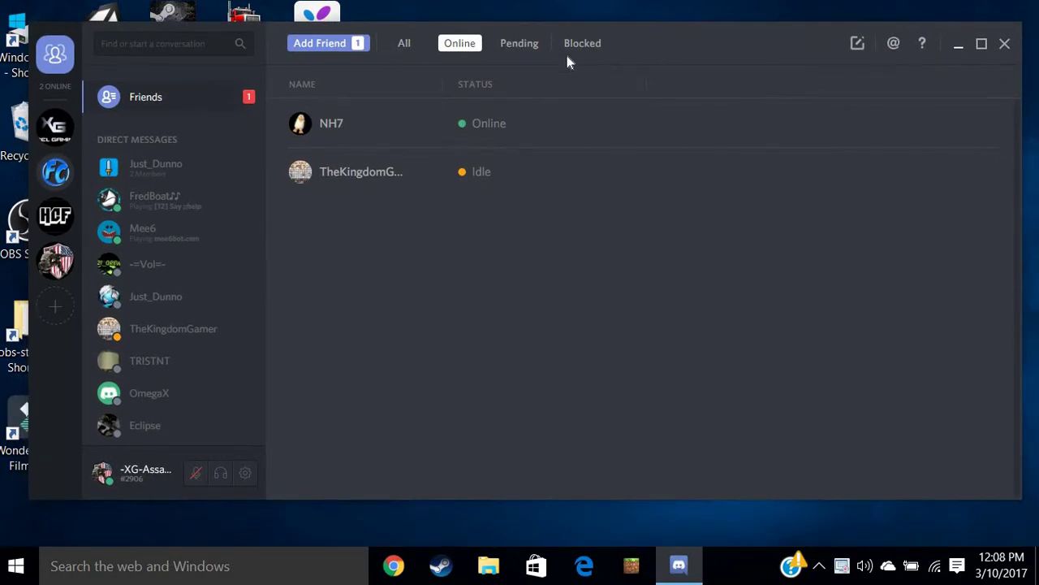
Open the Xcel-Gaming server and send the command !rank in the xcelgaming-mainchat channel
click(53, 131)
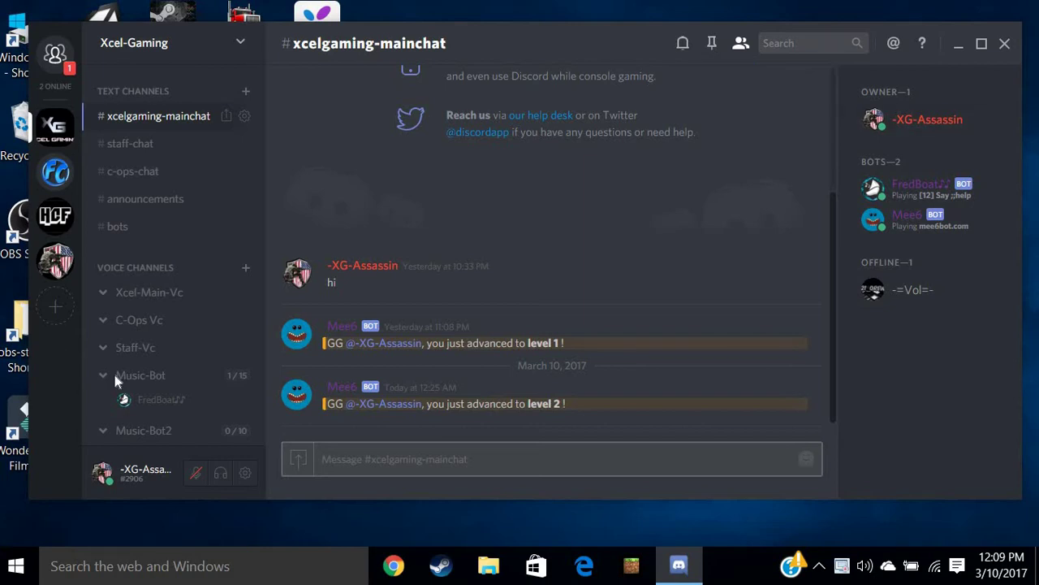
text(!)
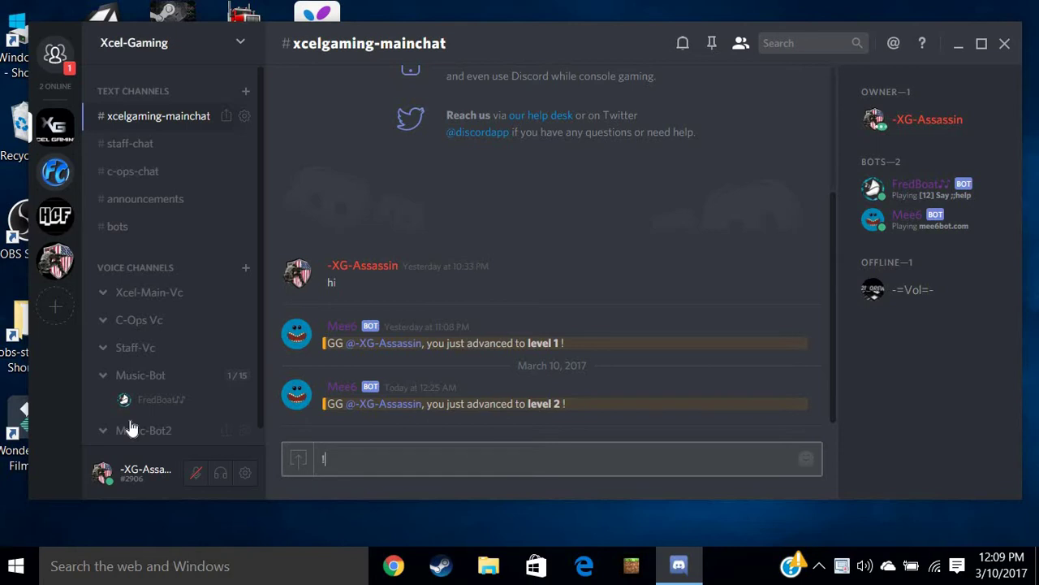
text(rank)
key(Return)
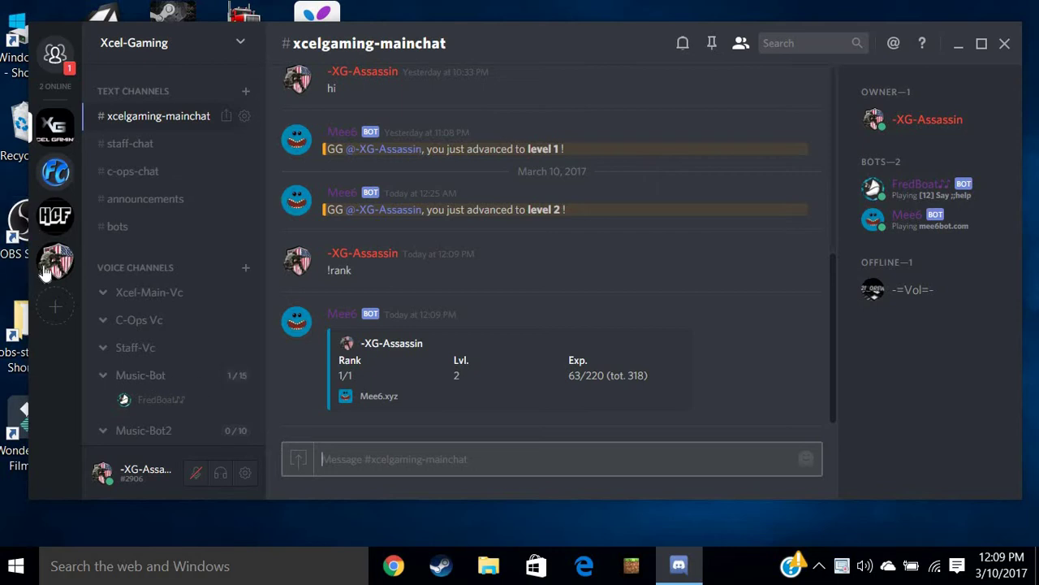
Create a new server named Test, using the "ty logo" picture as its icon
click(54, 306)
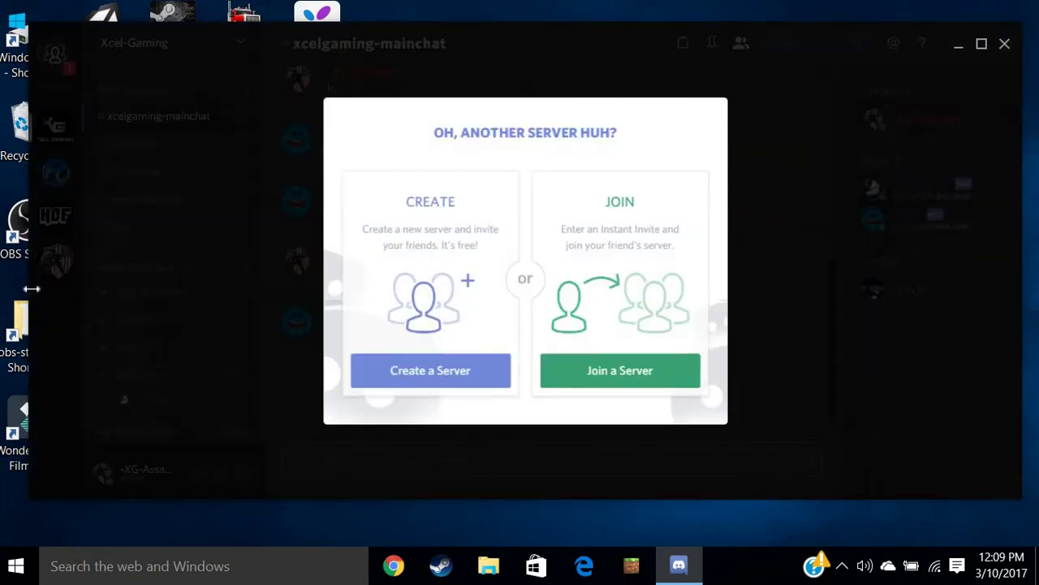
click(409, 382)
text(Test)
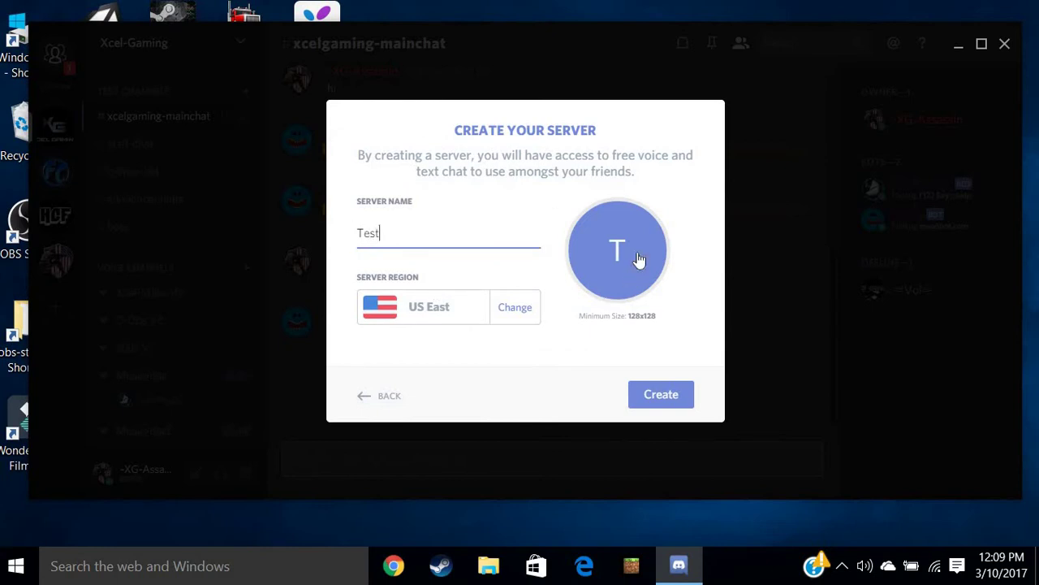
click(638, 257)
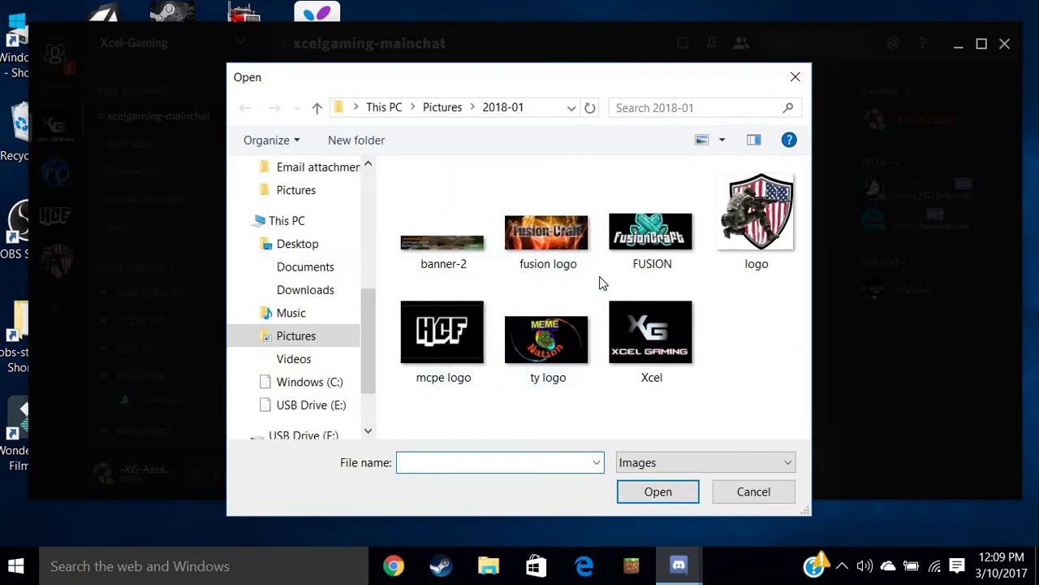
click(532, 347)
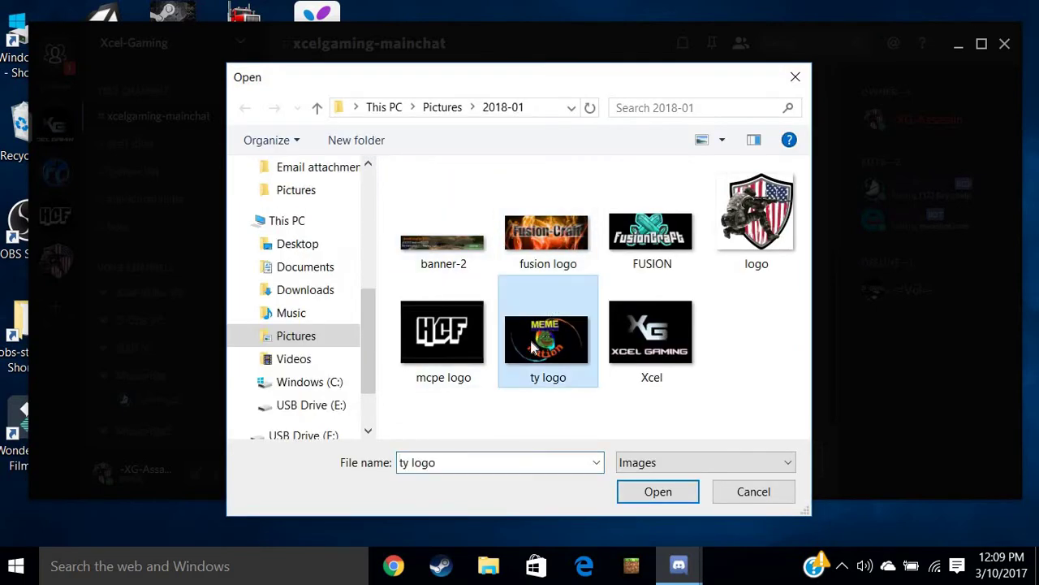
click(649, 493)
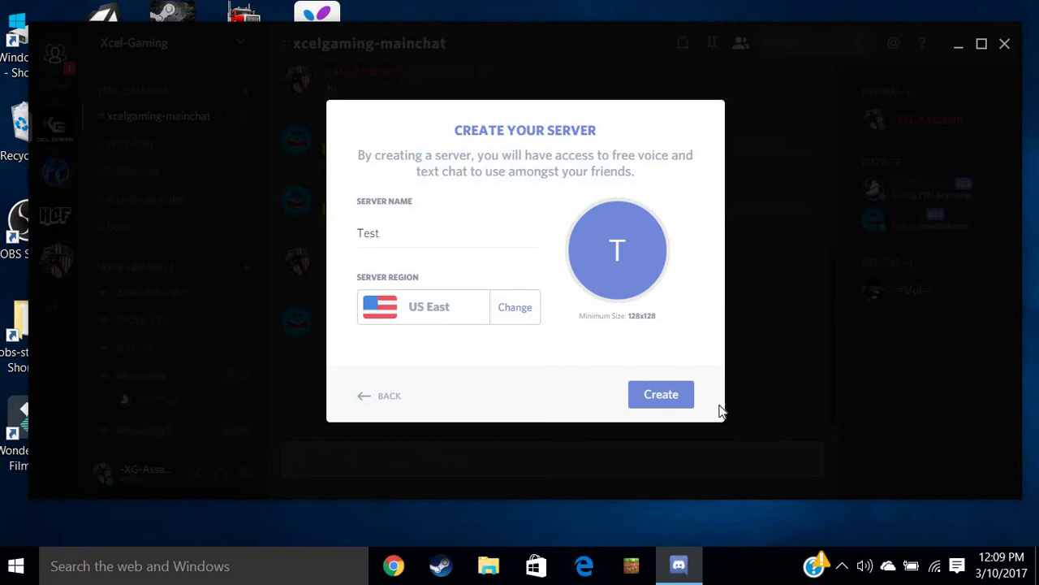
click(666, 405)
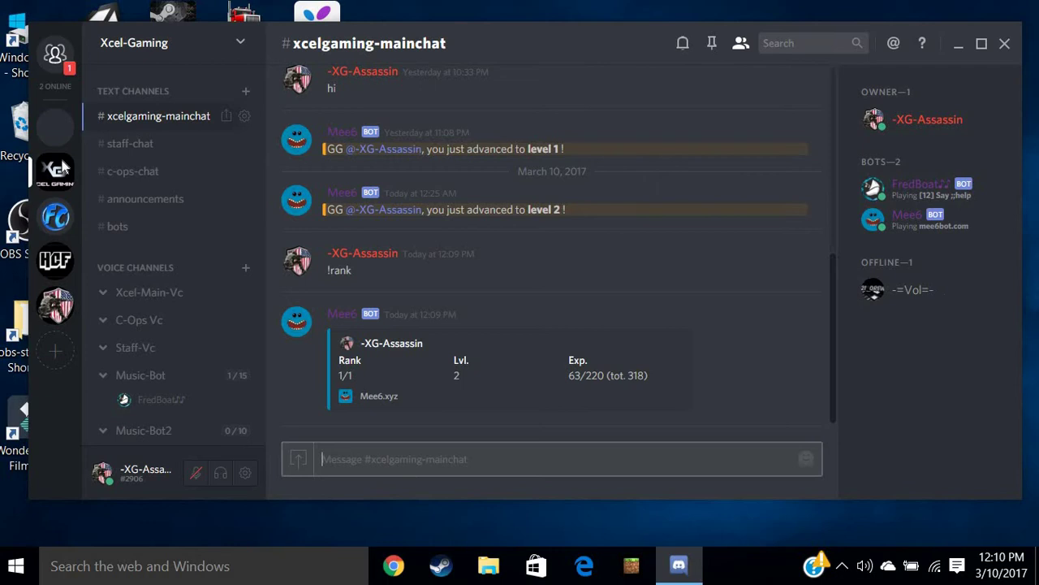
Open the new Test server and disconnect from its General voice channel
click(57, 122)
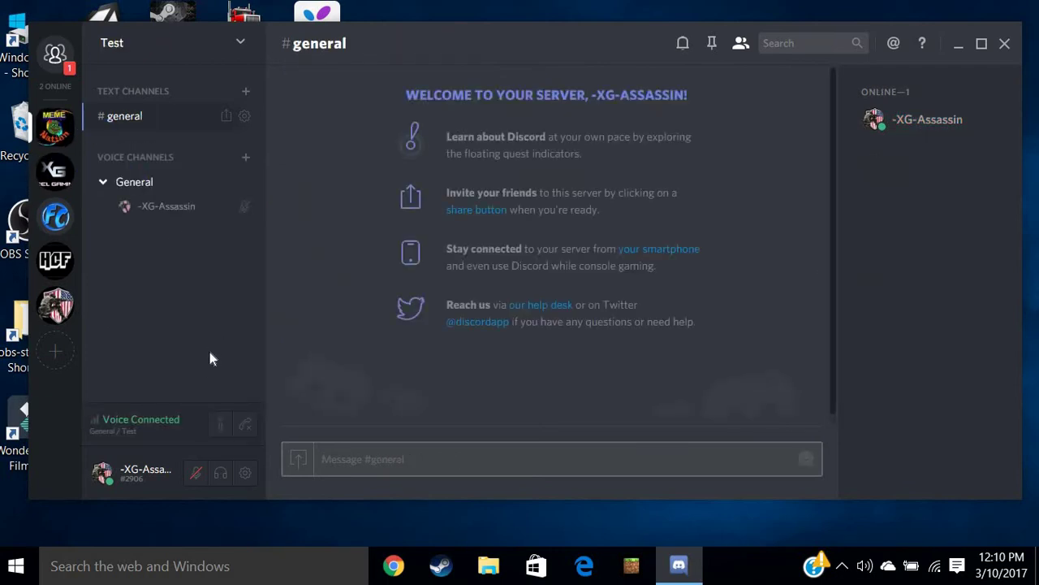
click(247, 428)
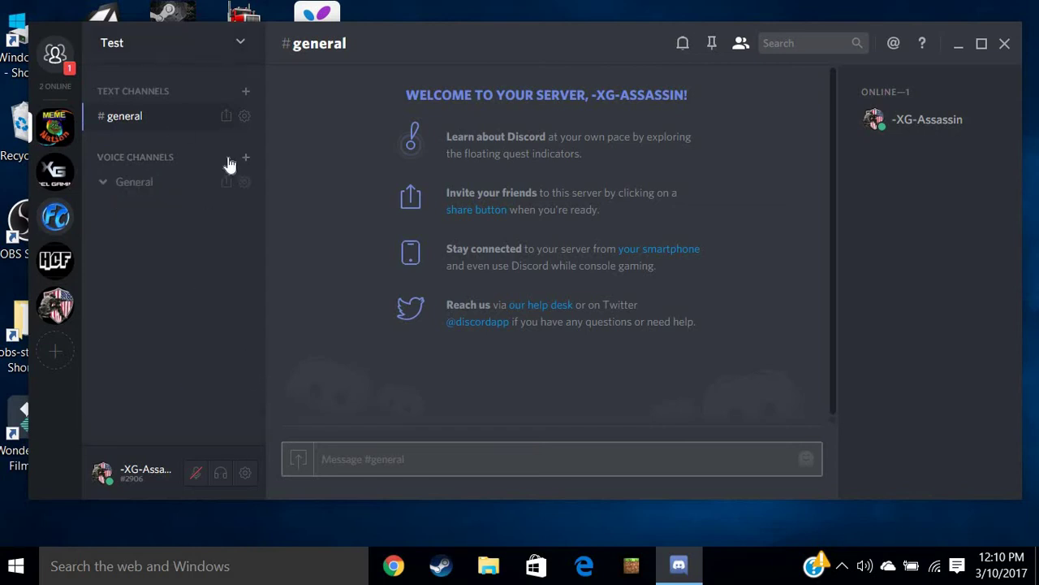
Rename the general text channel to Test and set its topic to "Chat with other people here"
click(250, 116)
double_click(371, 122)
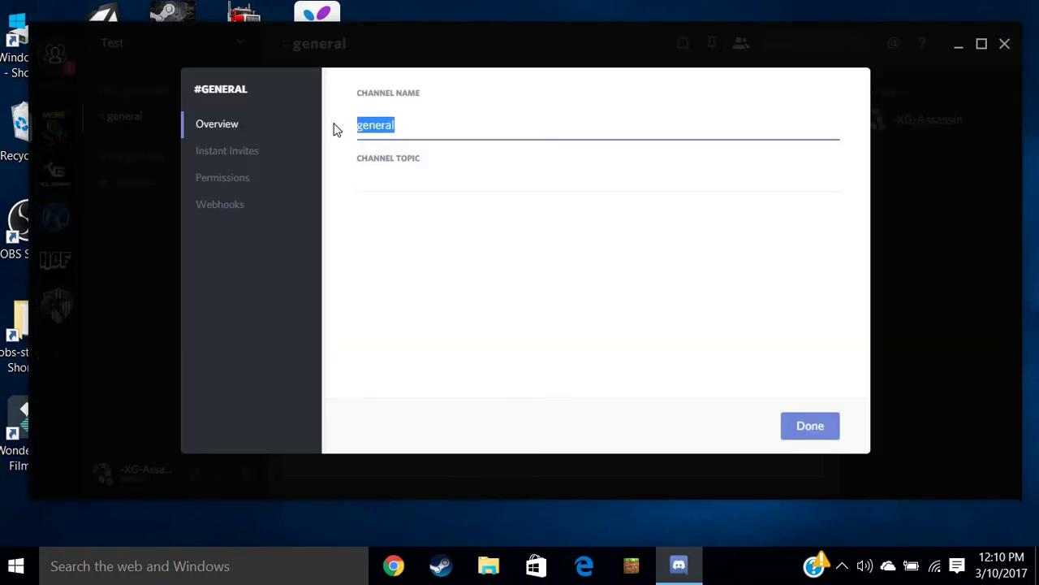
text(Test)
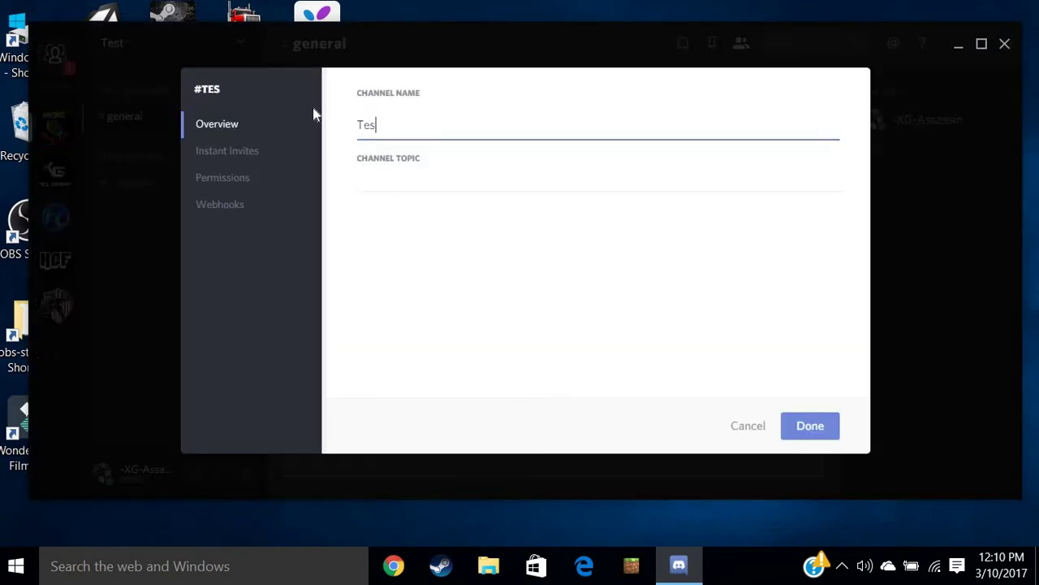
click(566, 181)
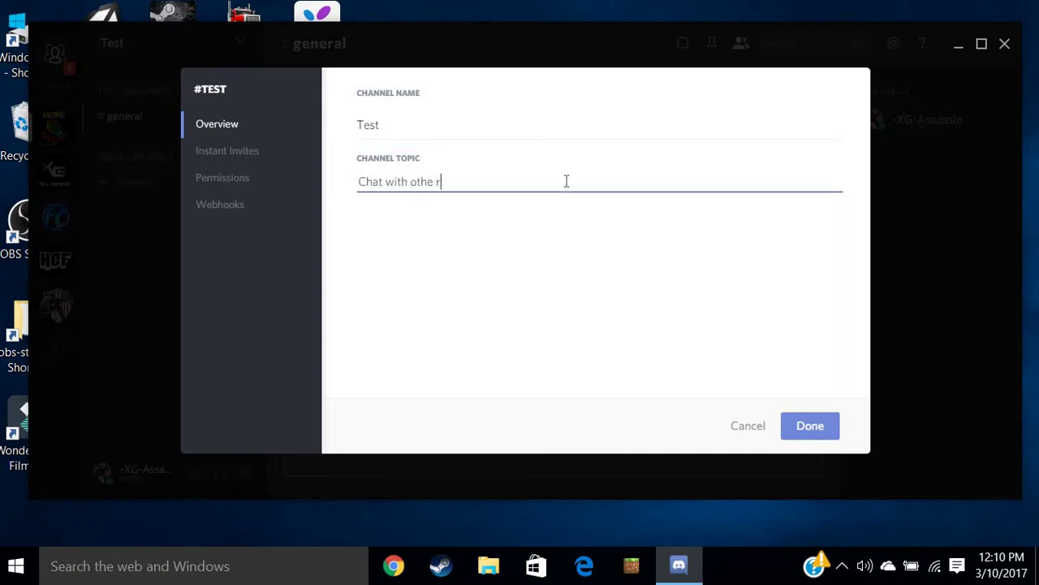
text(Chat with other people here)
click(832, 431)
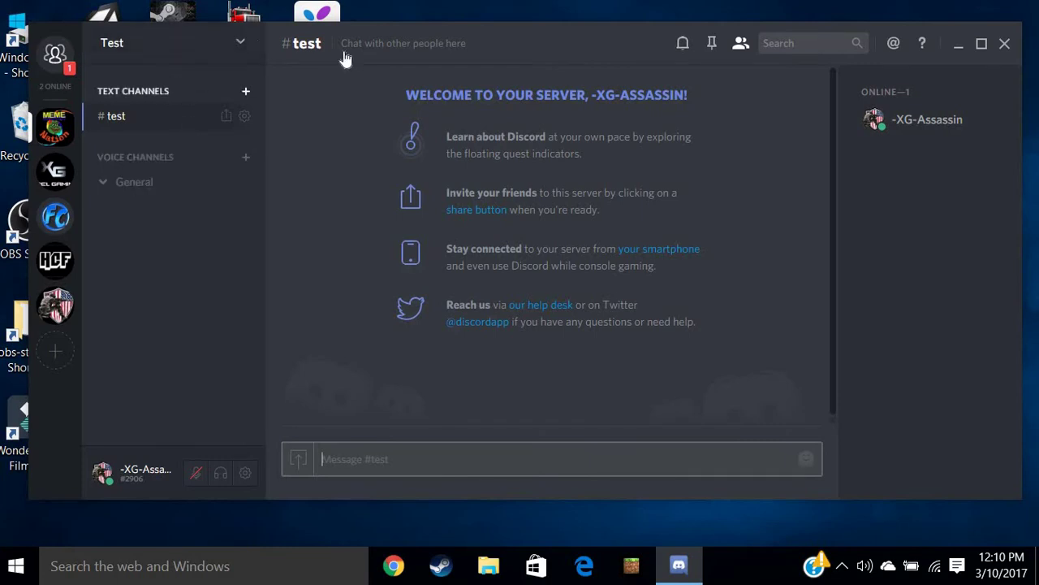
drag(357, 37, 398, 35)
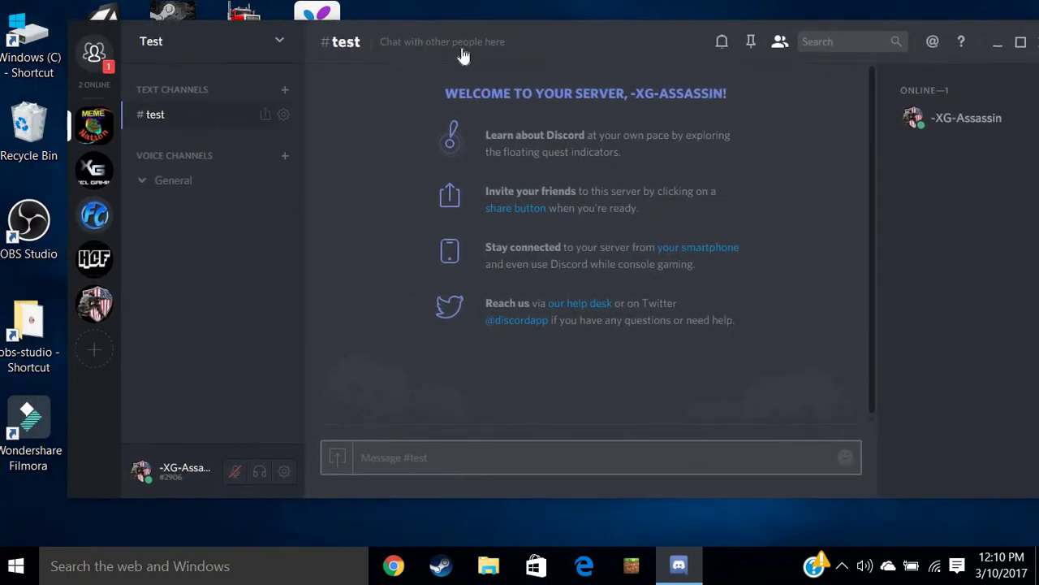
drag(502, 31, 454, 29)
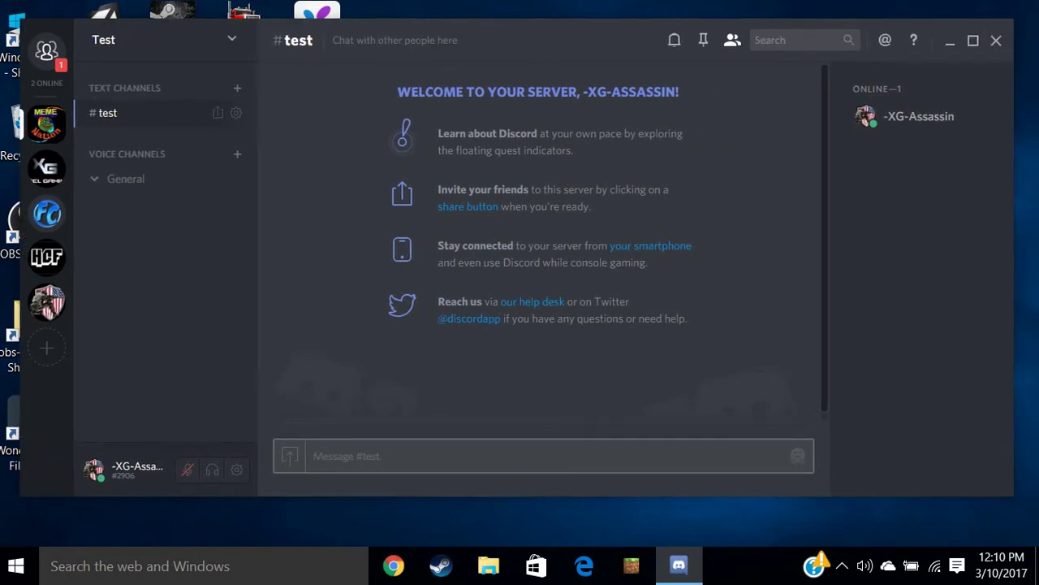
Add a new role named Owner in the Test server's settings
click(234, 52)
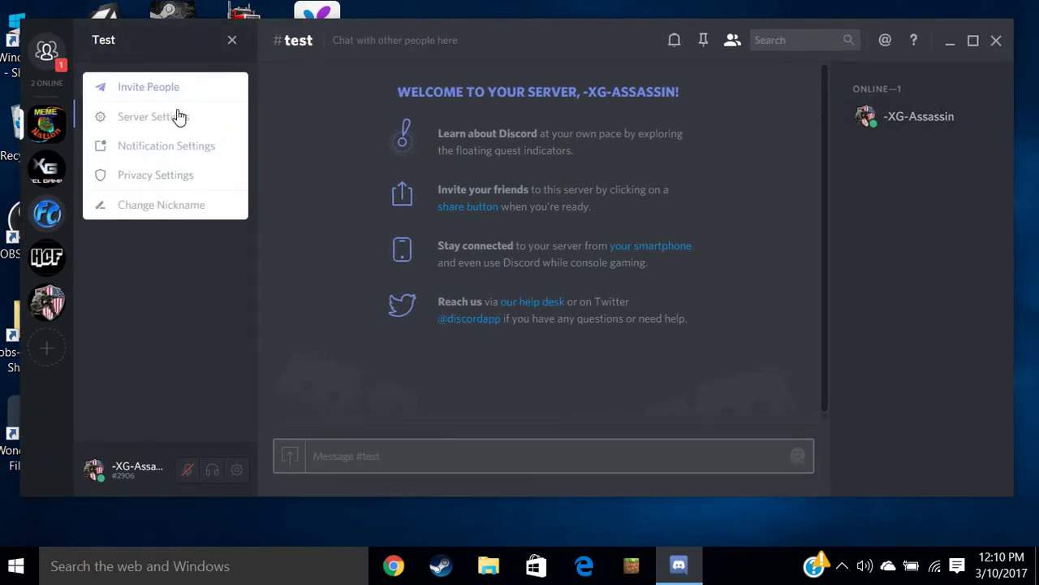
click(138, 126)
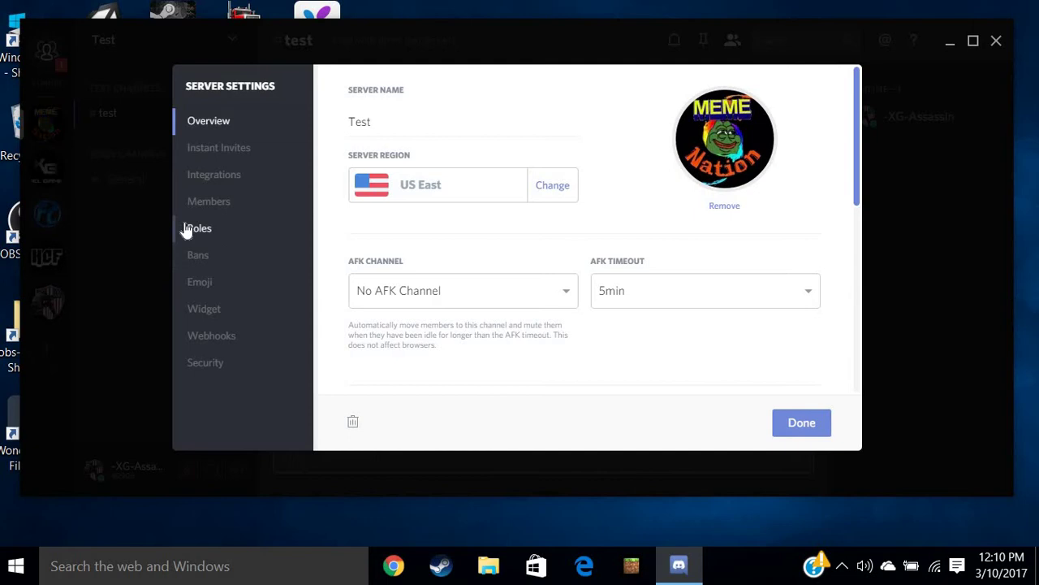
click(185, 231)
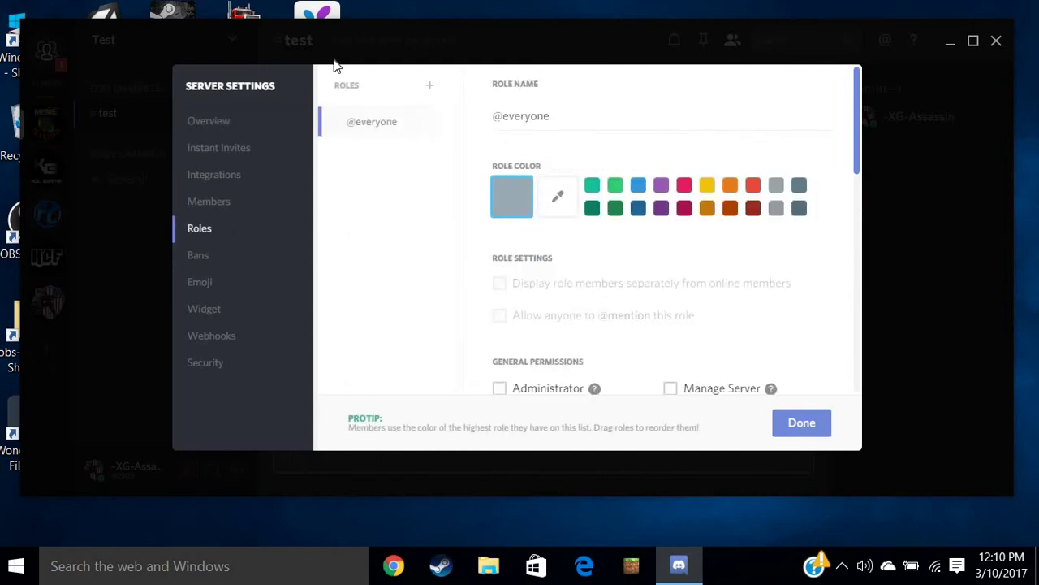
click(423, 87)
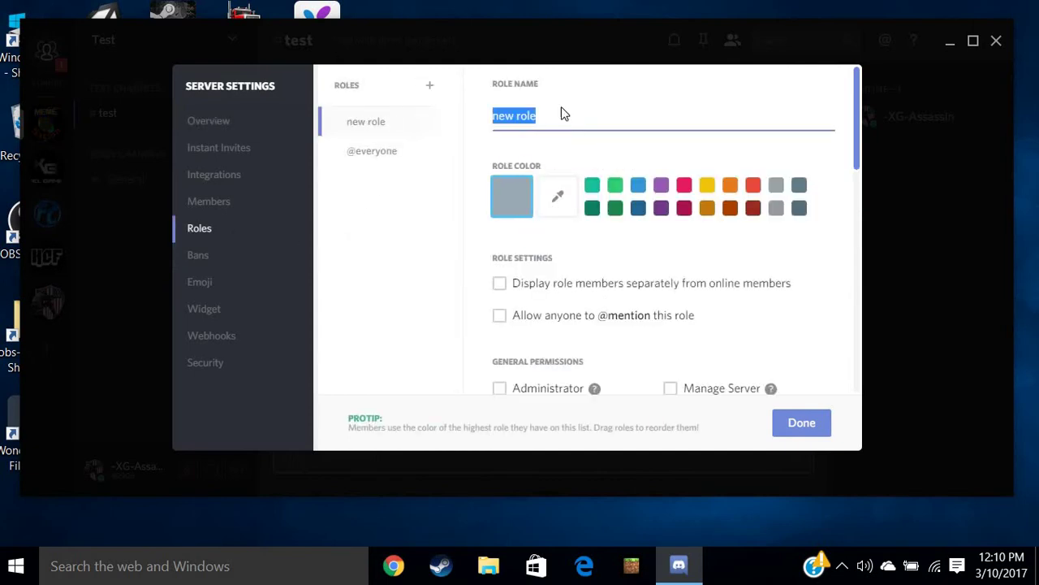
key(BackSpace)
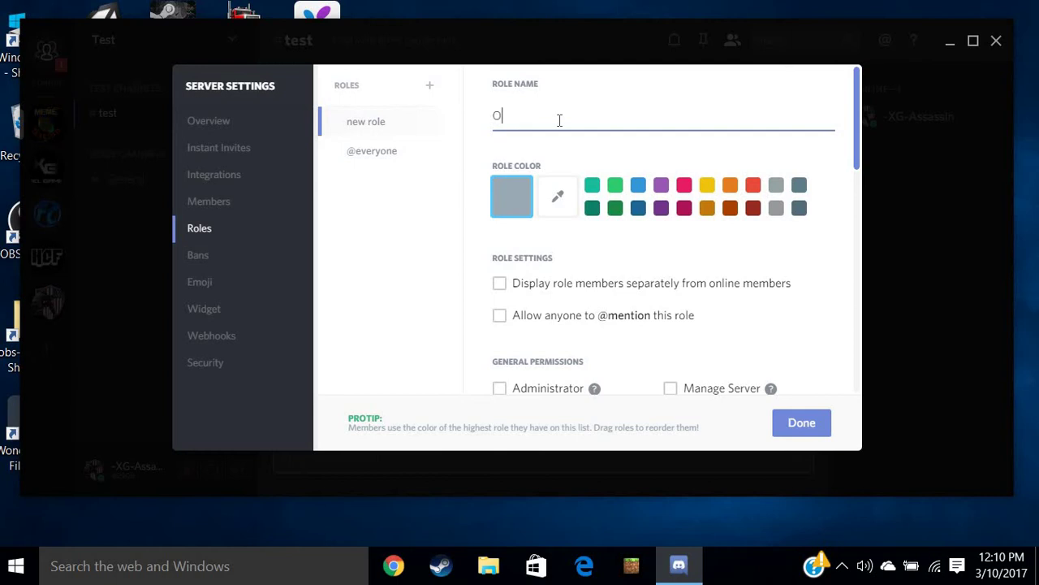
text(Owner)
Give the Owner role the bright red color, display its members separately from online members, and save
click(754, 186)
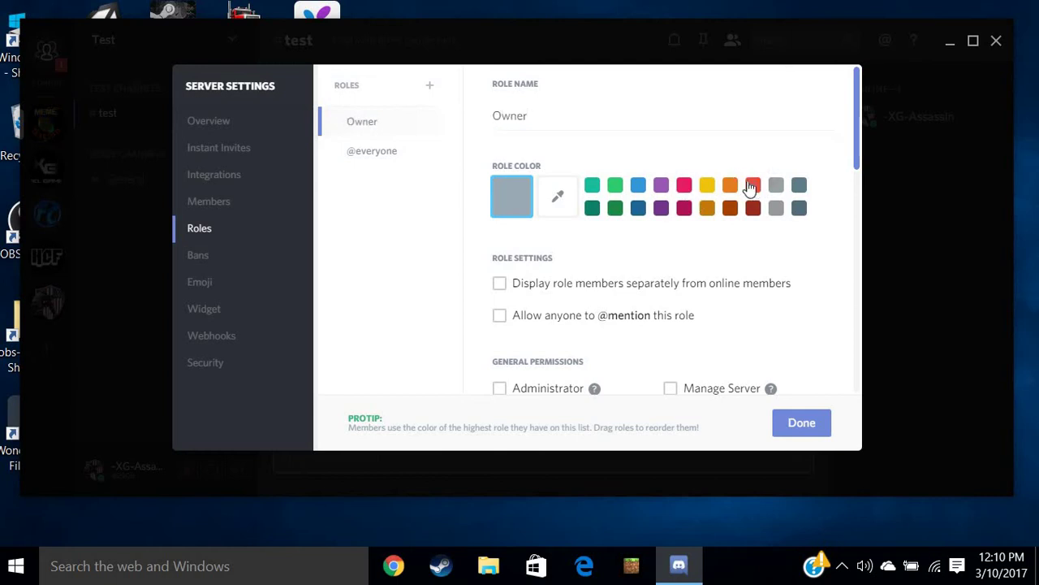
click(510, 284)
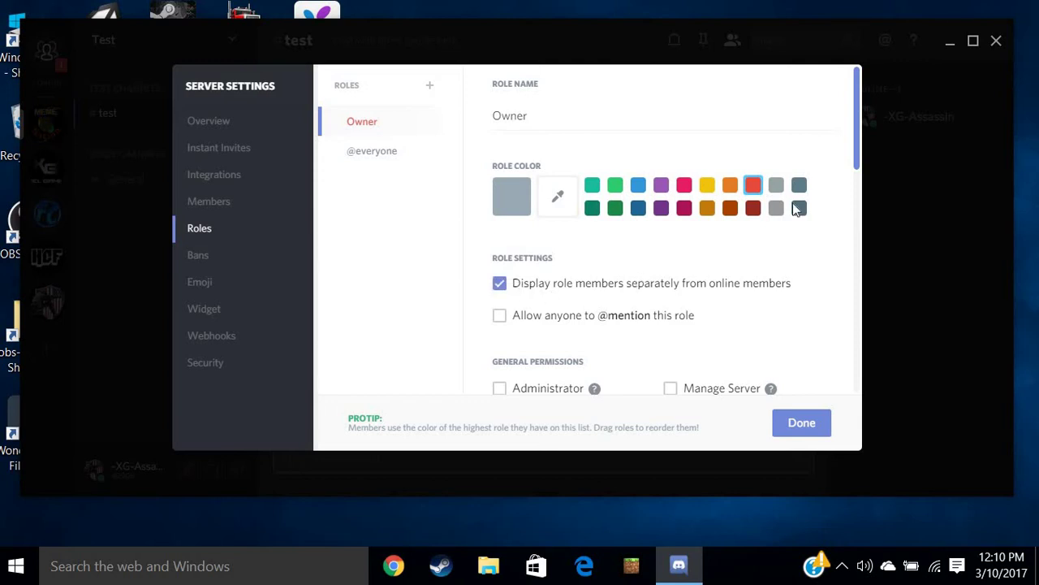
click(802, 422)
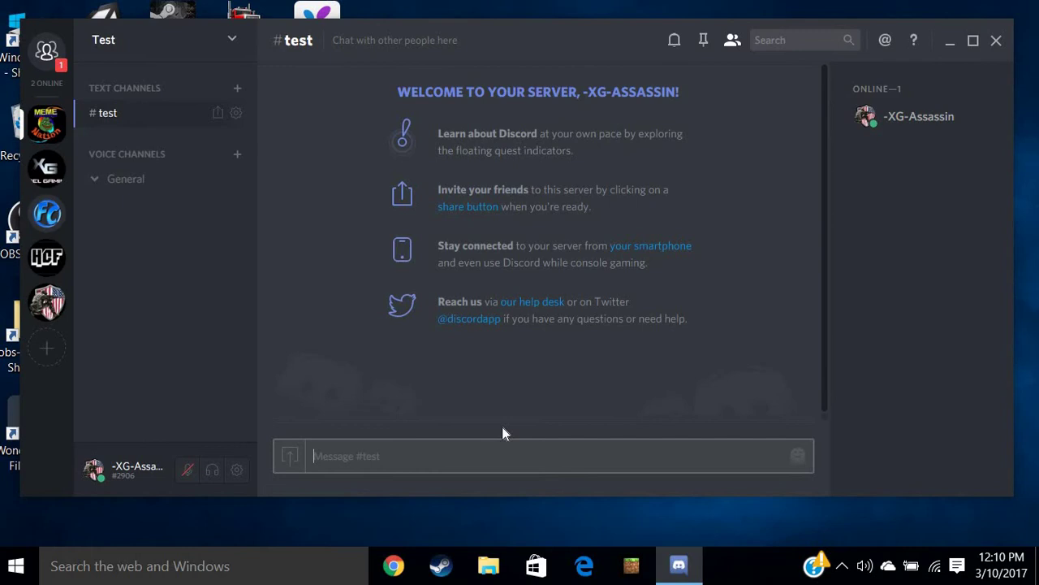
Assign the Owner role to the server's only member through their profile card
click(918, 116)
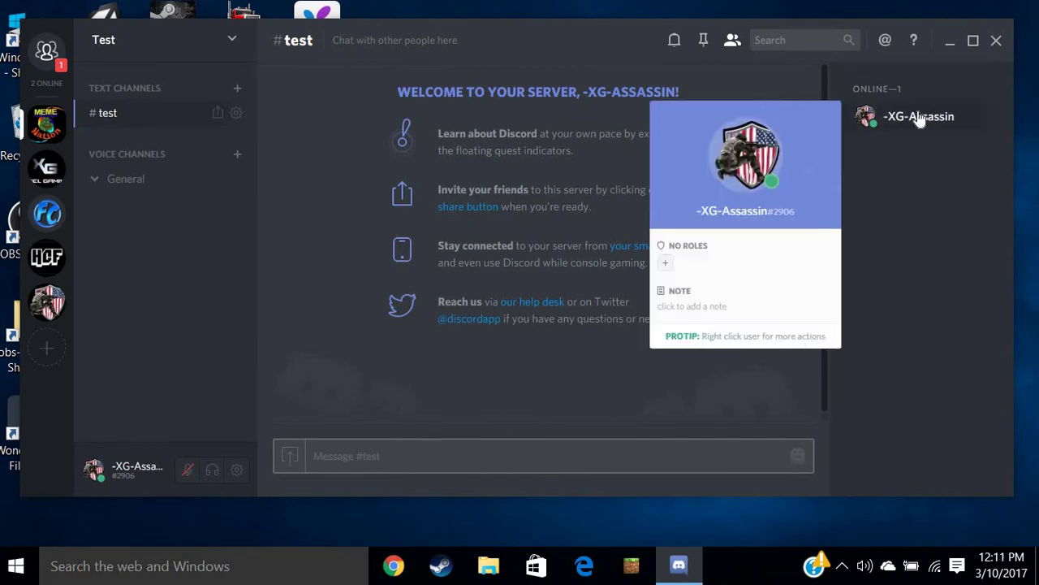
click(667, 263)
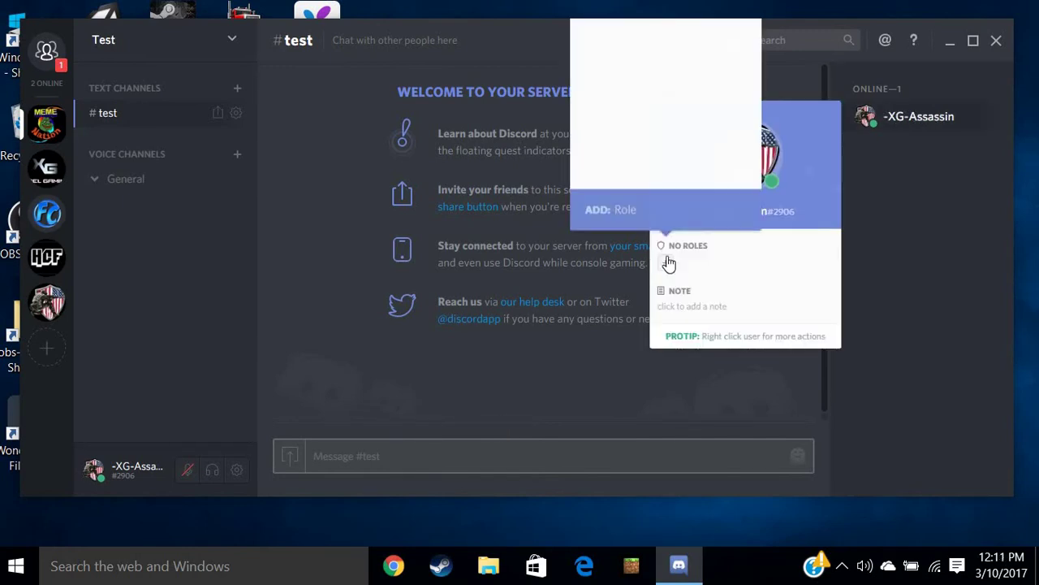
text(Owner)
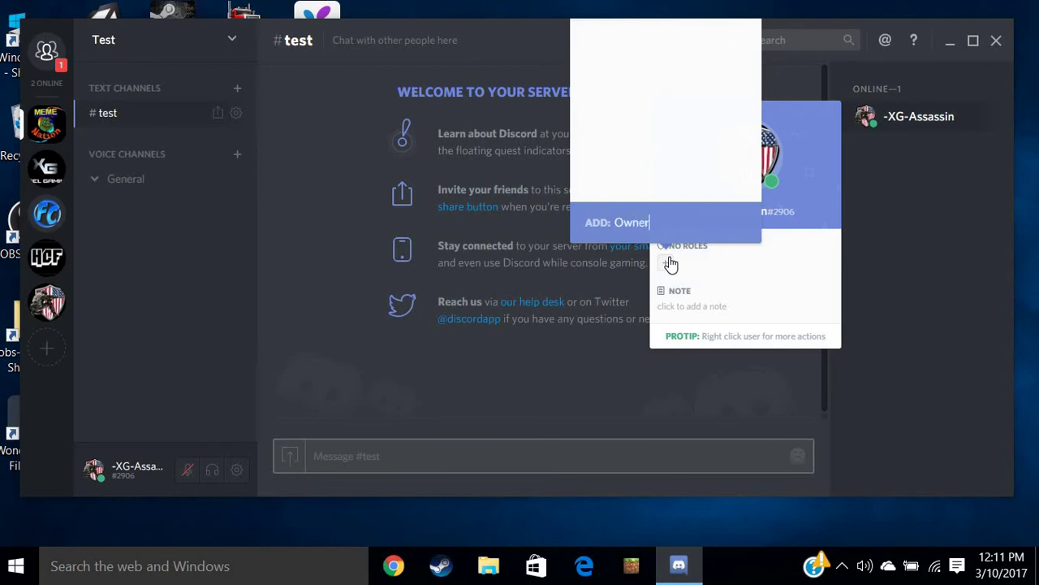
key(Return)
click(968, 195)
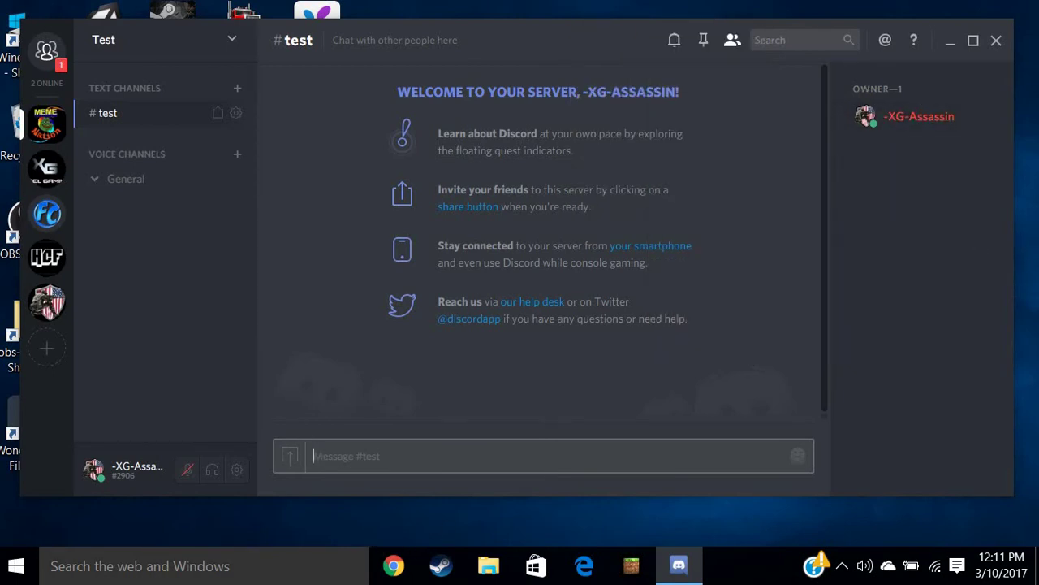
Send the message "hey" in the test channel and view the sole member's profile card
text(hey)
key(Return)
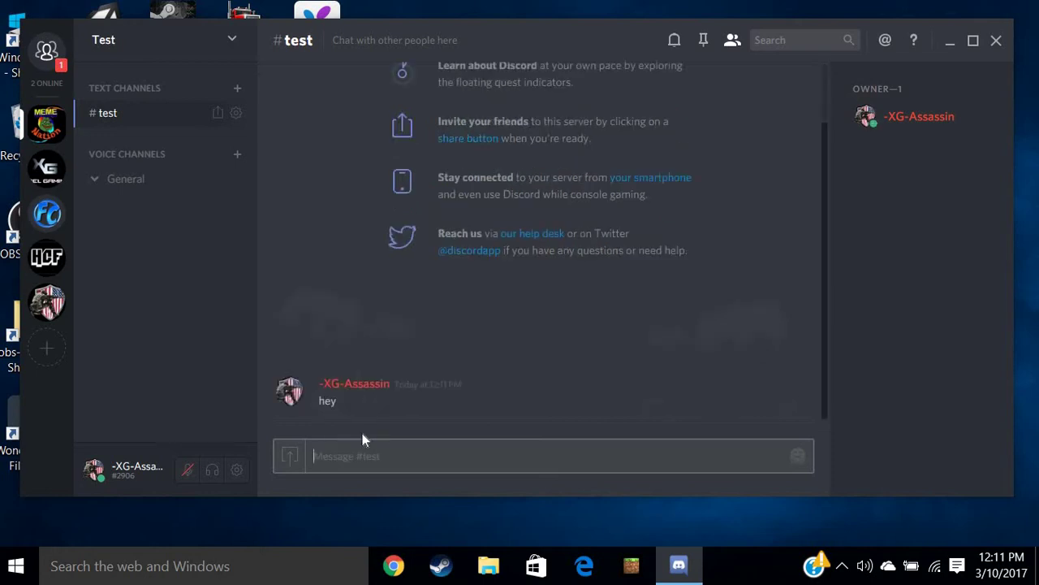
click(918, 118)
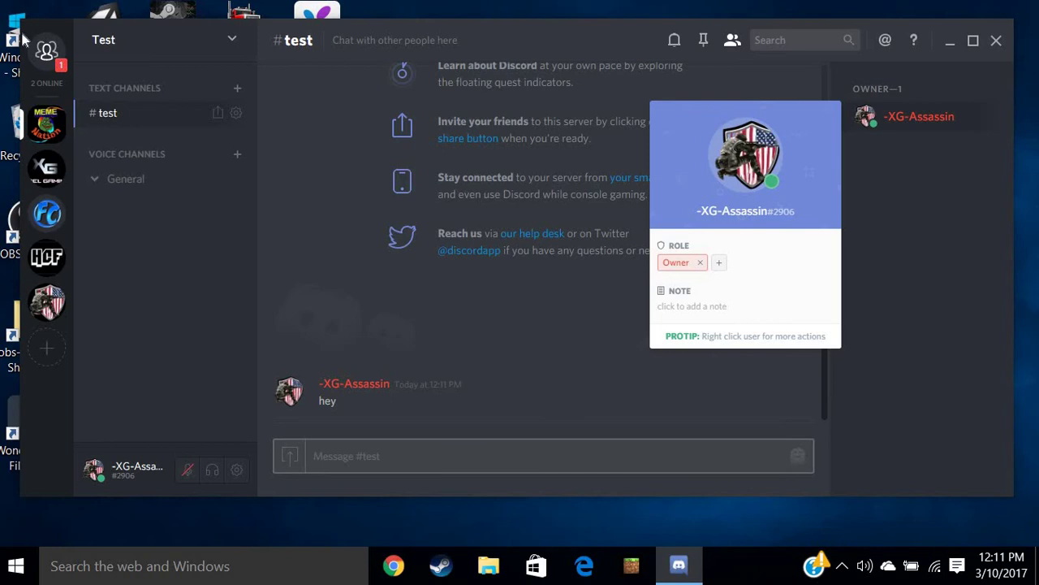
Turn off displaying the Owner role's members separately from online members and save the server settings
click(133, 40)
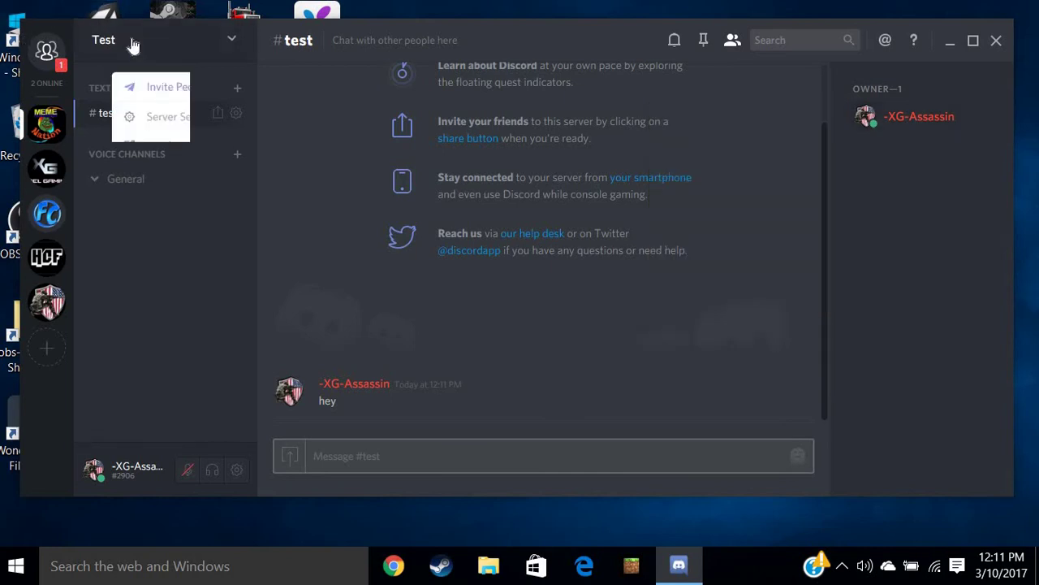
click(151, 115)
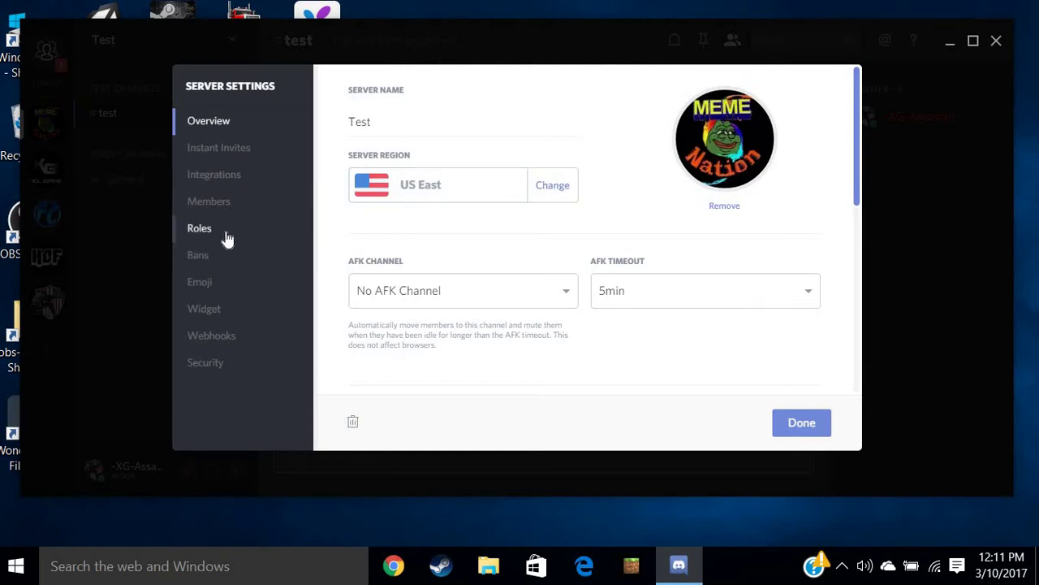
click(203, 229)
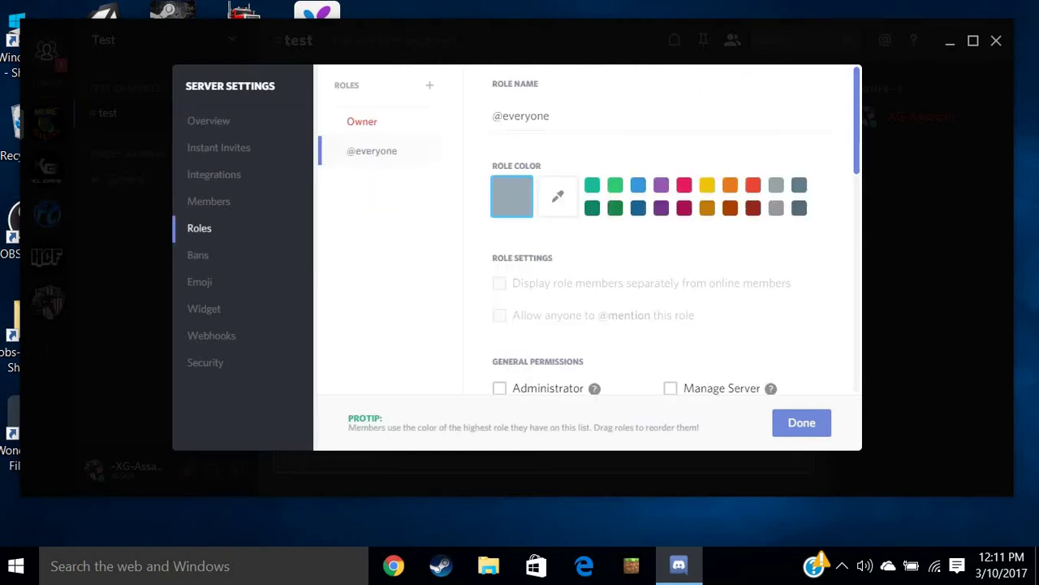
click(378, 126)
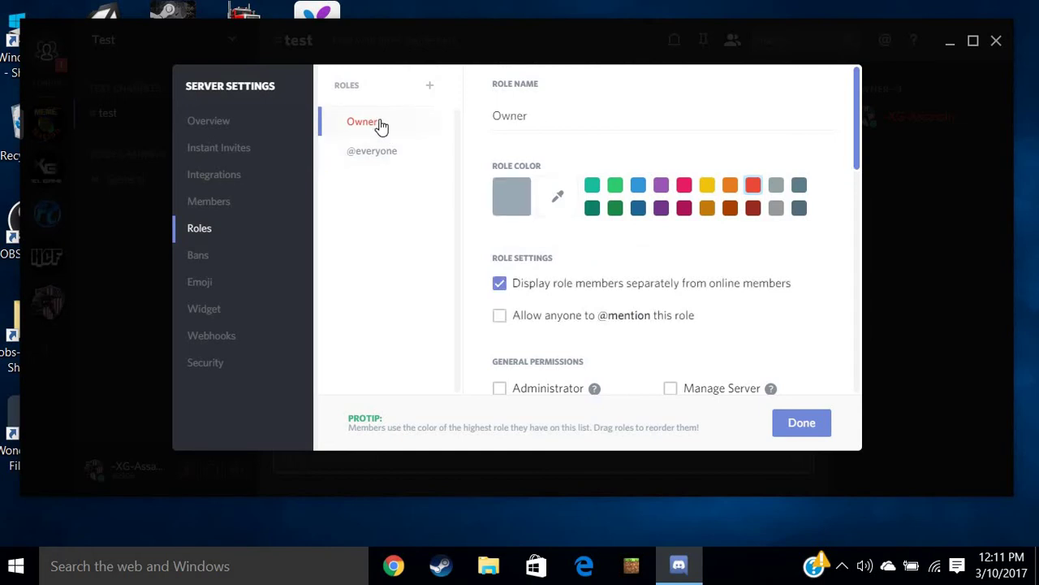
click(501, 284)
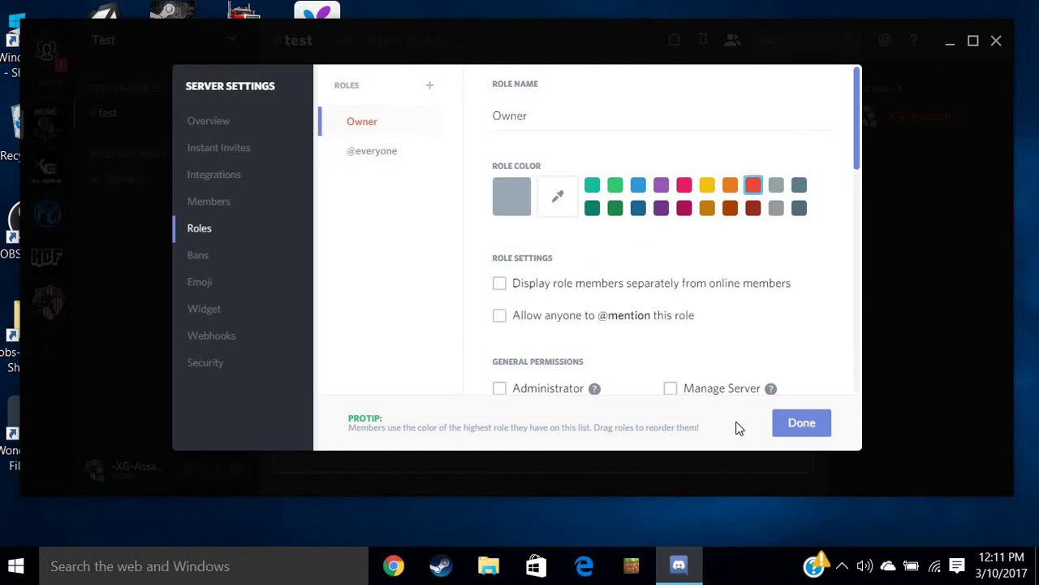
click(790, 431)
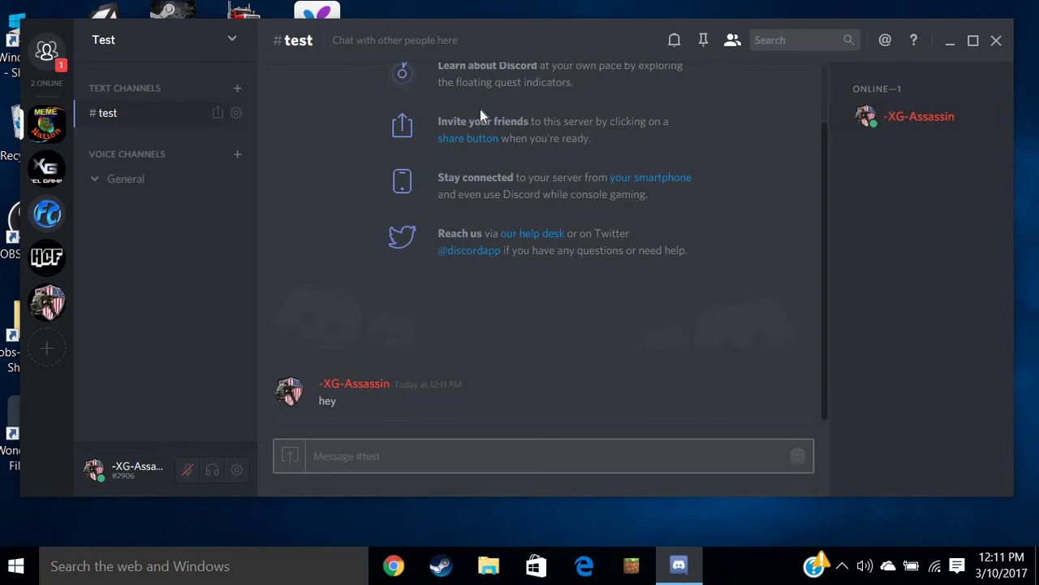
click(232, 40)
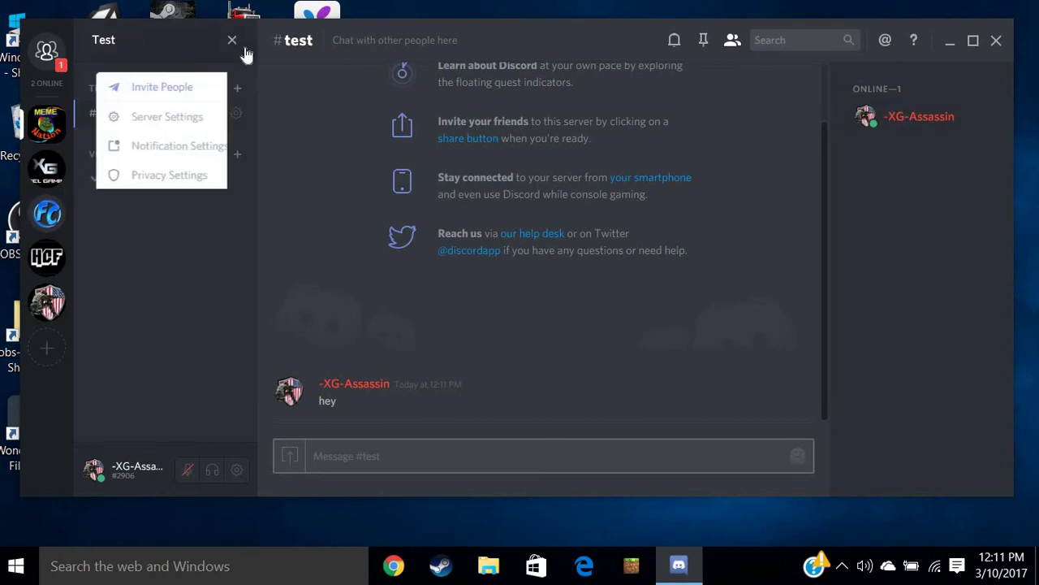
click(142, 116)
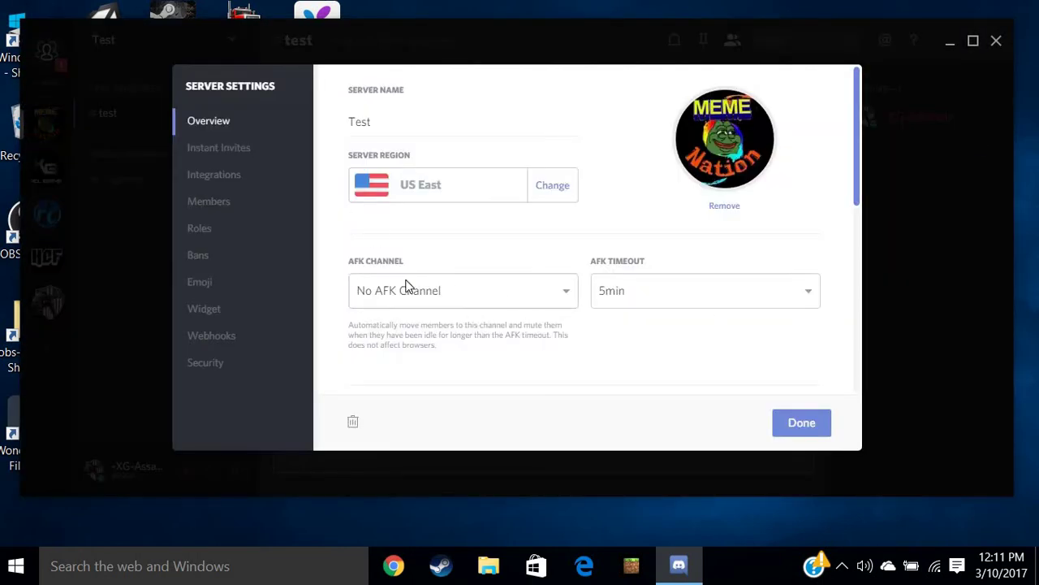
click(445, 294)
click(446, 293)
click(195, 228)
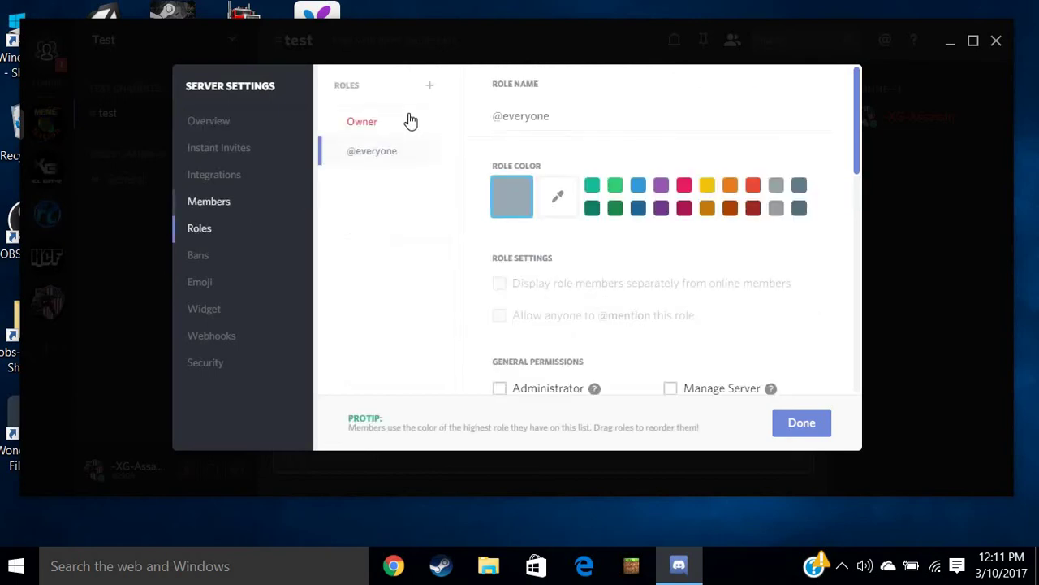
click(408, 119)
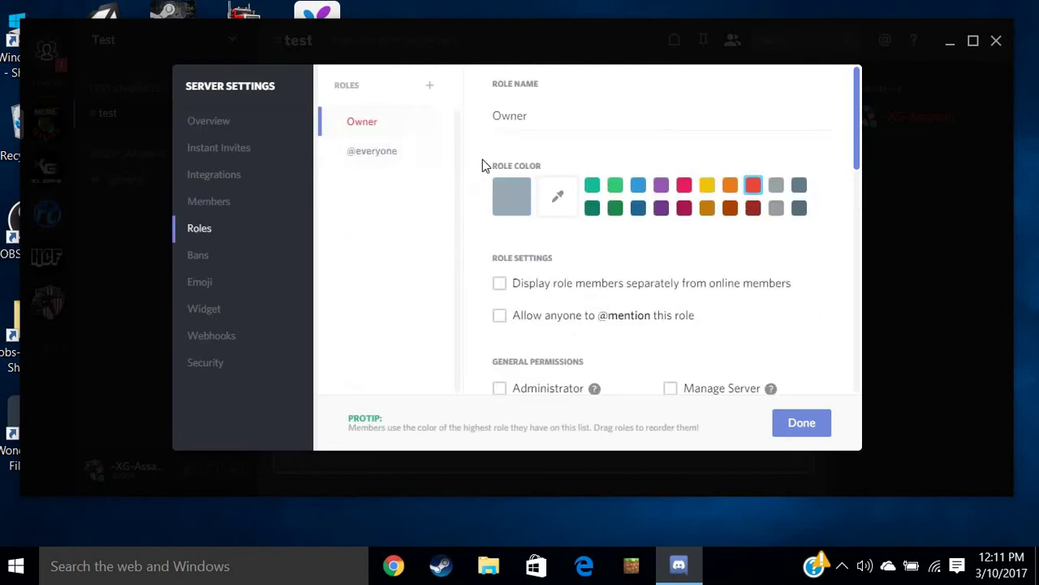
click(497, 284)
click(501, 316)
Grant the Owner role the Kick Members, Manage Roles, Administrator, Ban Members, Manage Channels and Manage Server permissions
scroll(503, 317, down, 1)
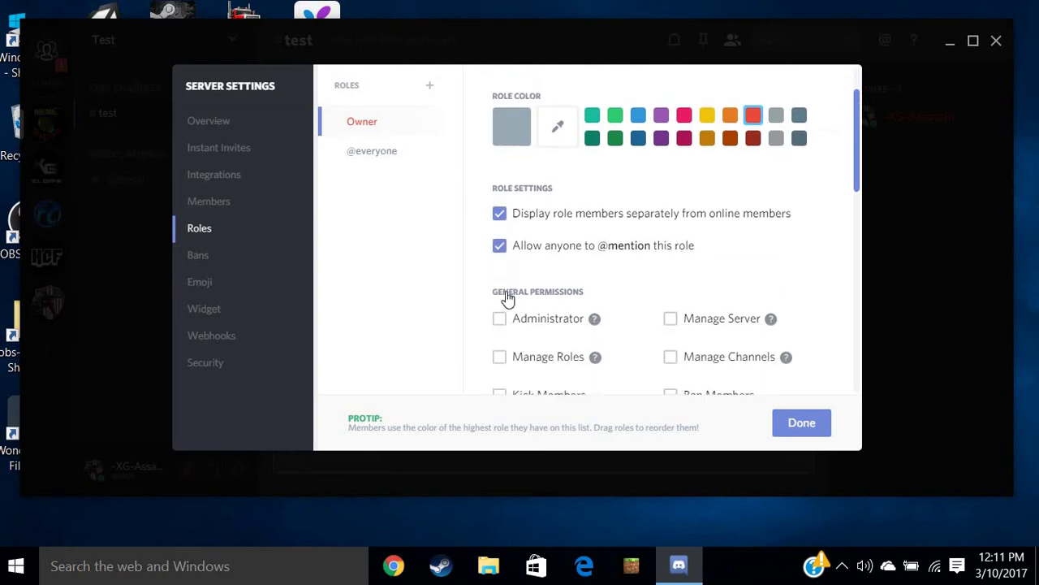
scroll(501, 317, down, 1)
click(497, 314)
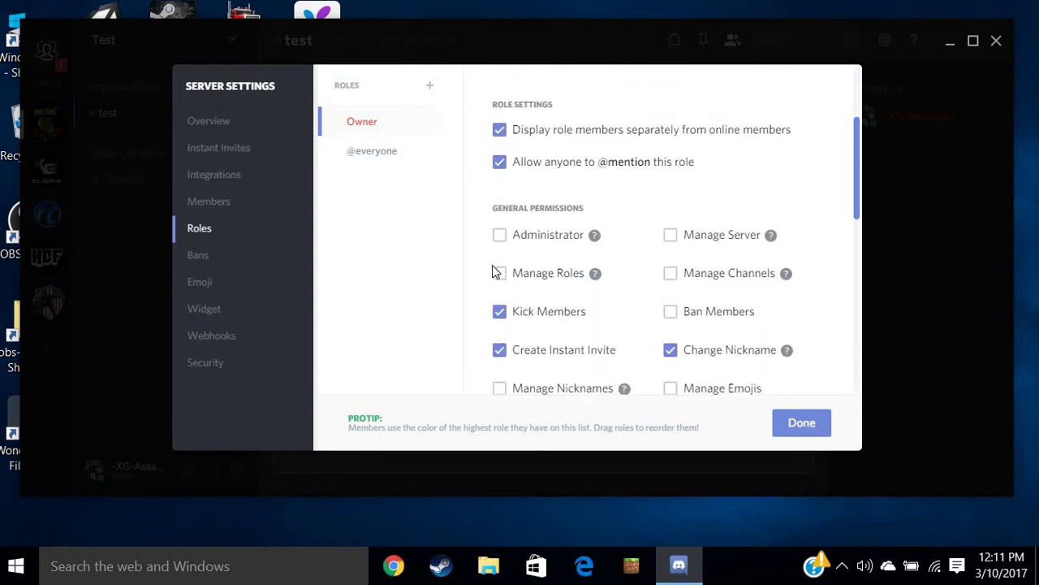
click(499, 274)
click(503, 235)
click(670, 311)
click(671, 274)
click(671, 235)
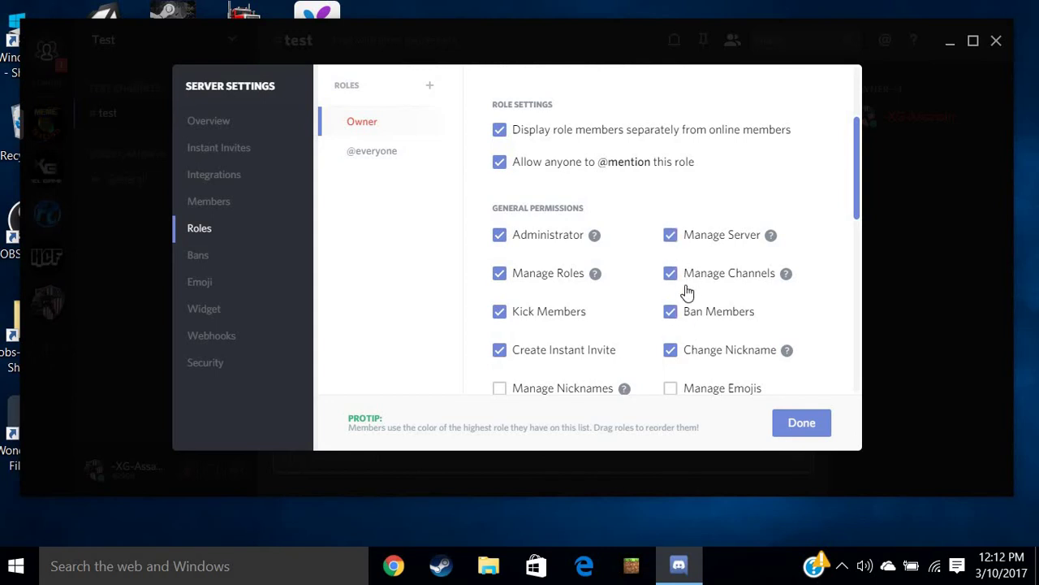
Grant the Owner role the Manage Webhooks, Manage Nicknames and Manage Messages permissions
scroll(686, 292, down, 3)
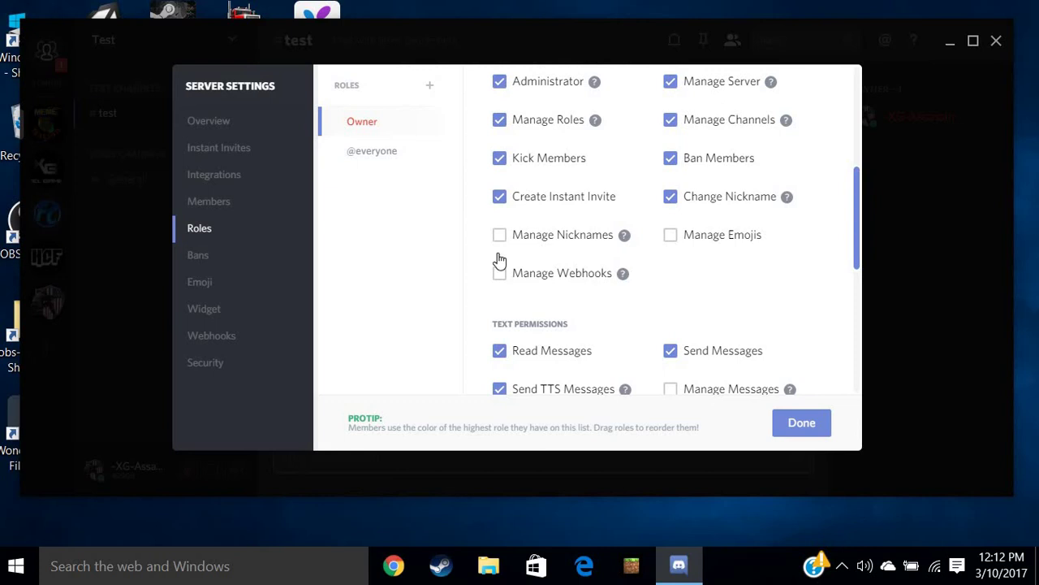
click(500, 273)
click(499, 234)
scroll(708, 298, down, 1)
scroll(707, 298, down, 4)
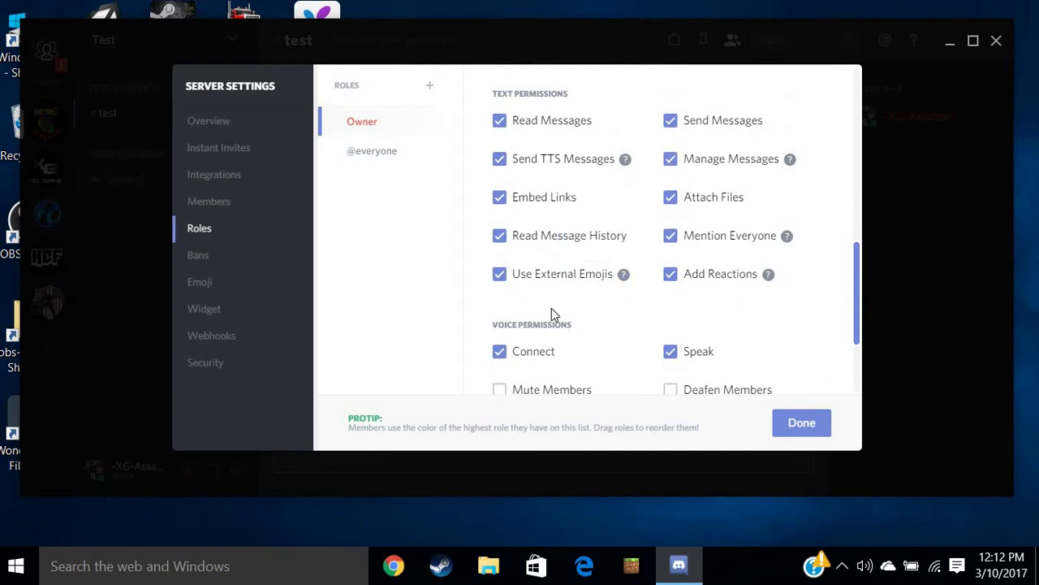
Grant the Owner role the Mute Members, Move Members and Deafen Members voice permissions and save the settings
scroll(527, 317, down, 3)
click(499, 244)
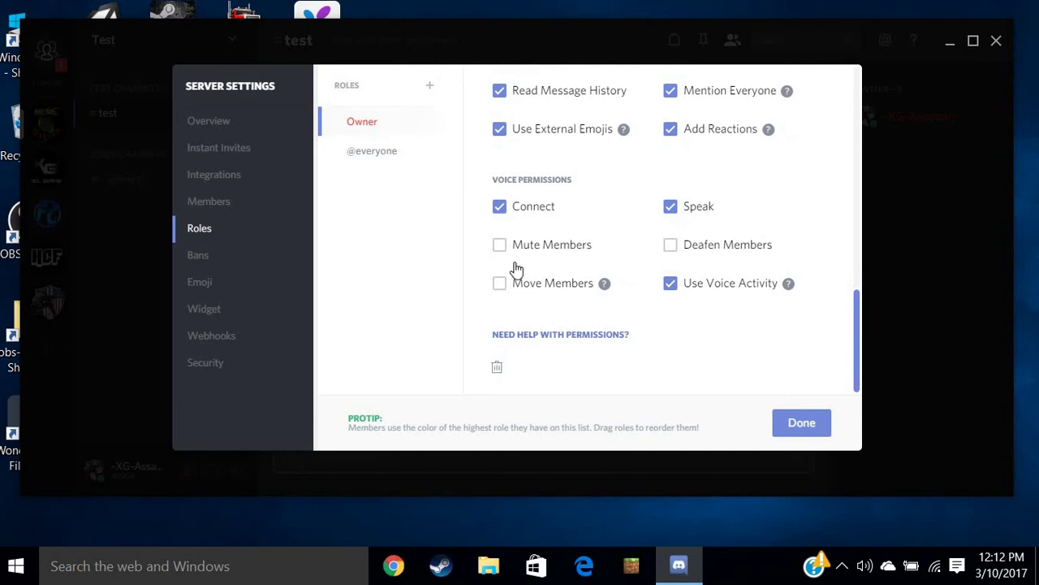
click(502, 286)
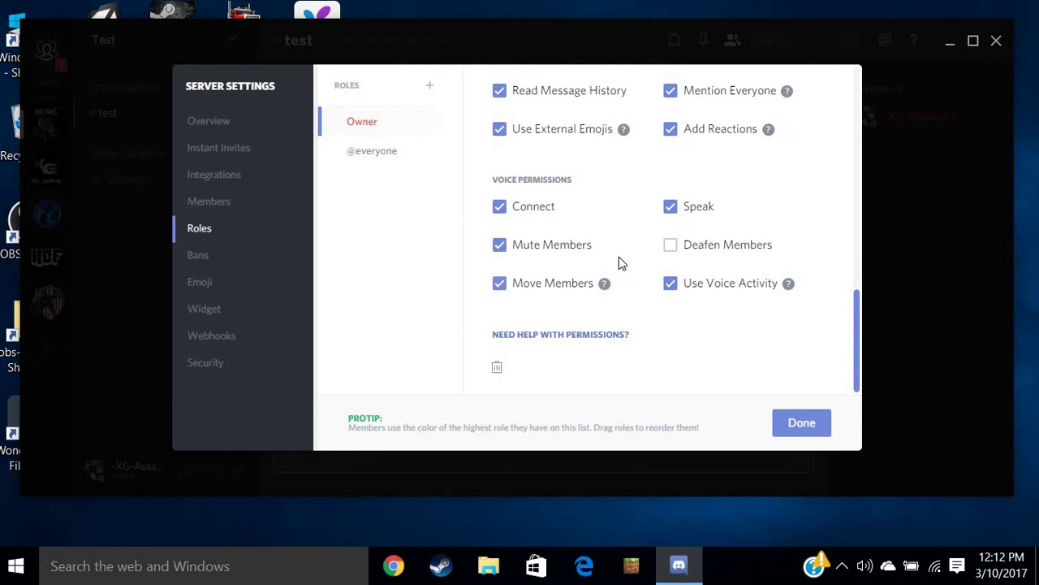
click(670, 247)
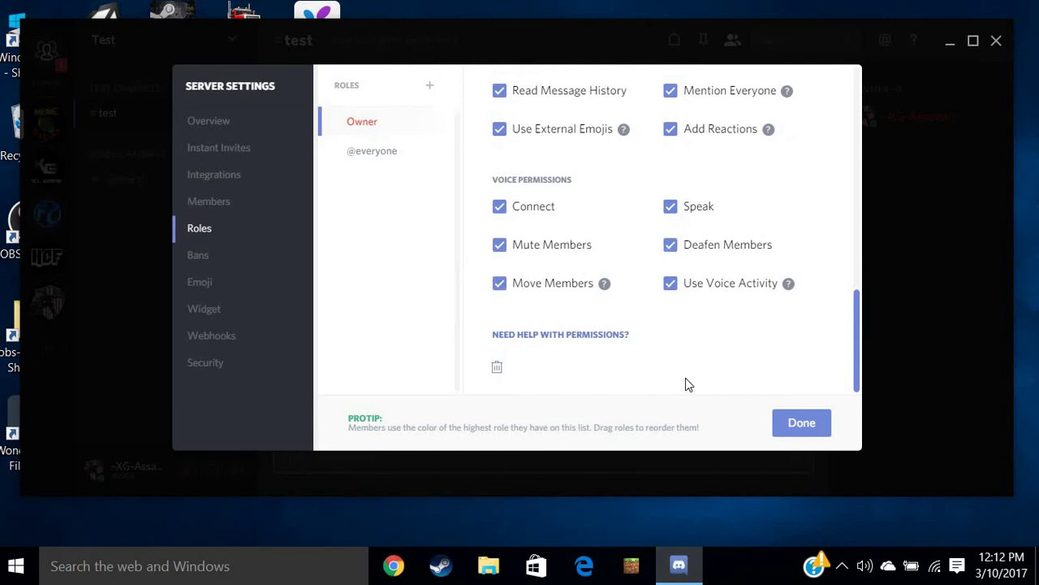
click(784, 424)
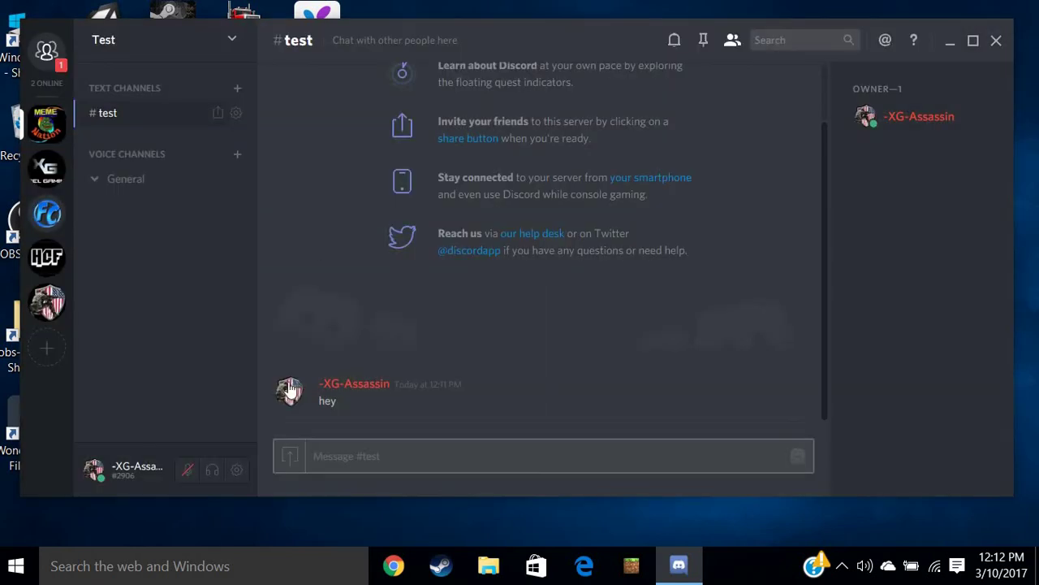
Join the General voice channel and try to move the connected member out of it
click(129, 185)
drag(170, 202, 196, 128)
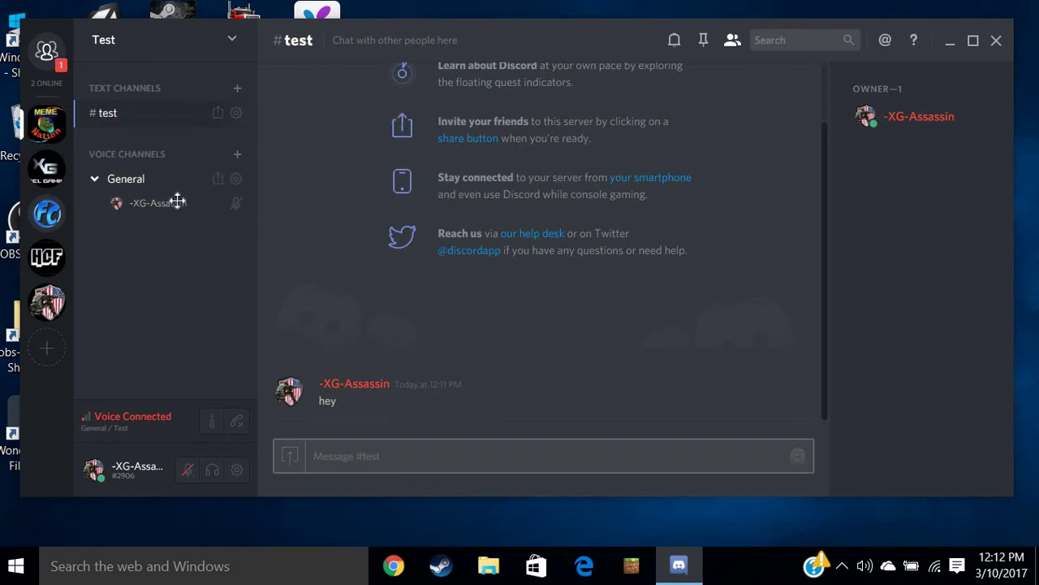
click(239, 154)
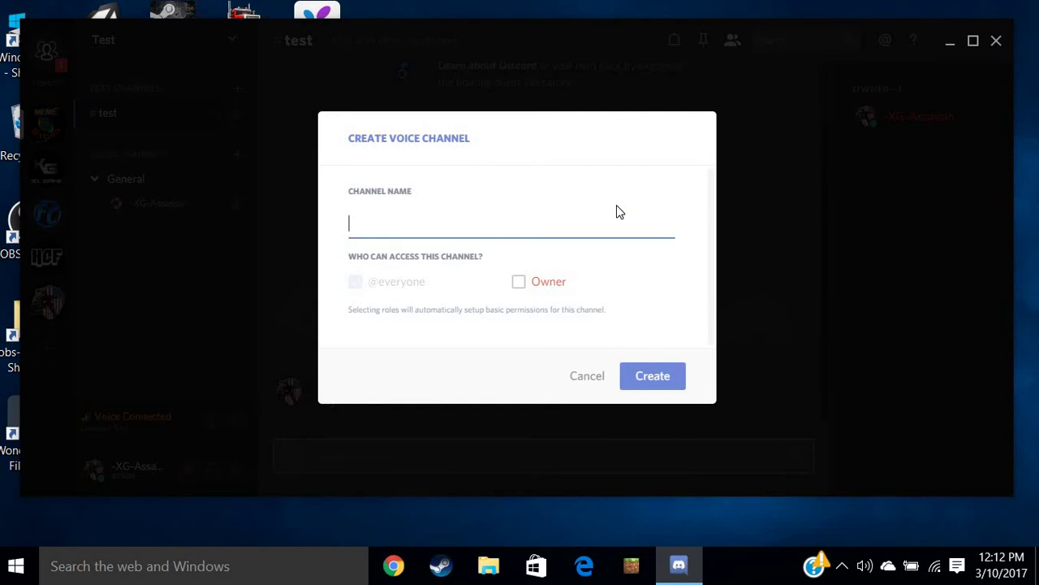
text(Test)
click(519, 283)
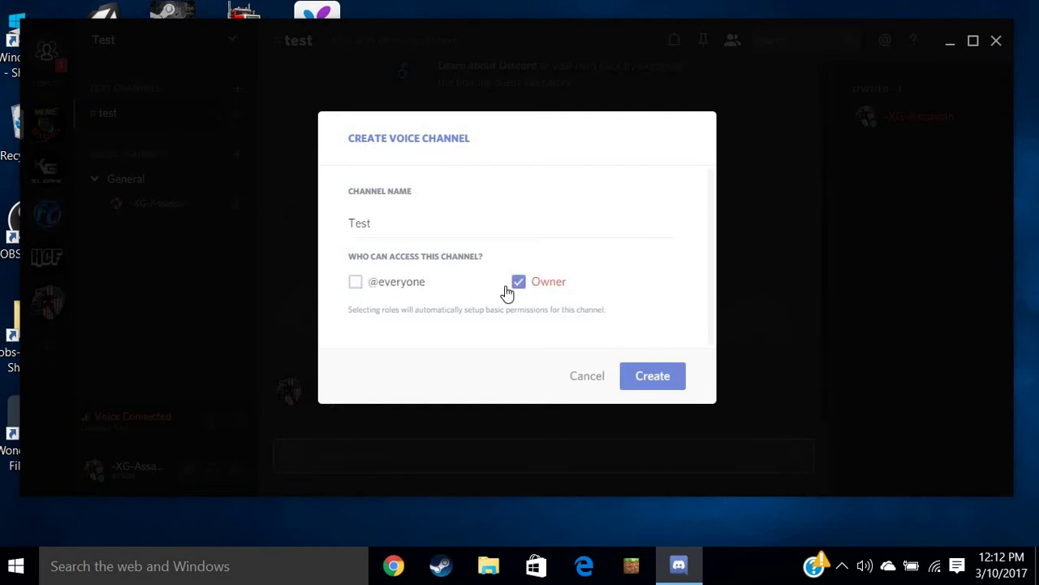
click(367, 285)
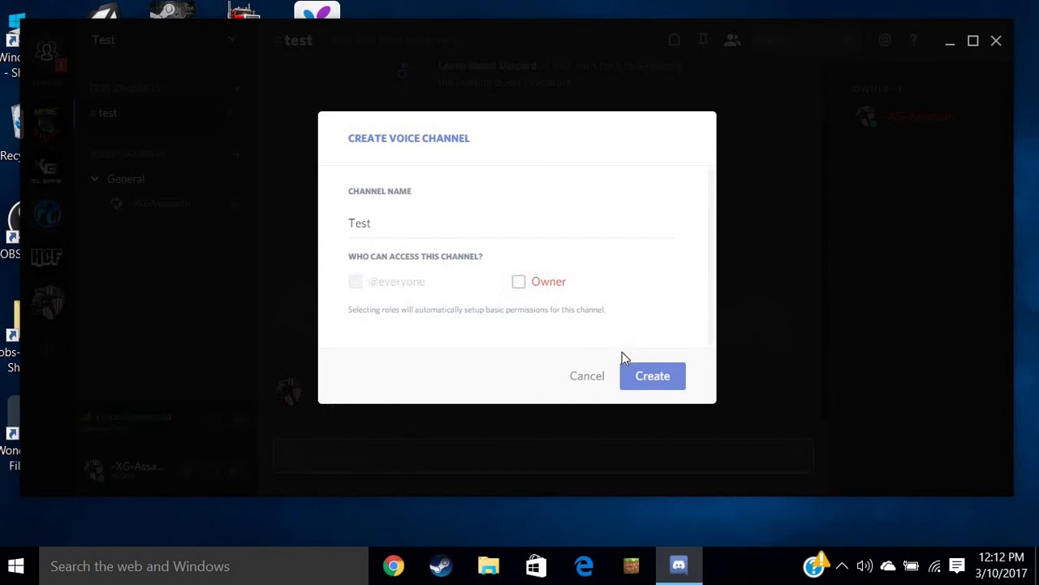
click(654, 376)
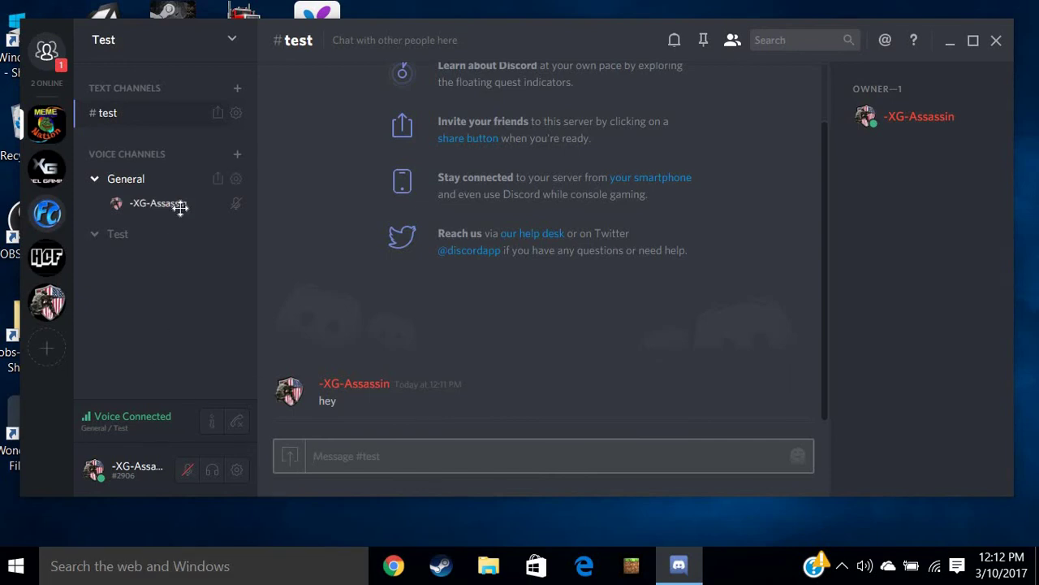
Move the connected member from General into the Test voice channel and disconnect from voice
drag(179, 207, 177, 241)
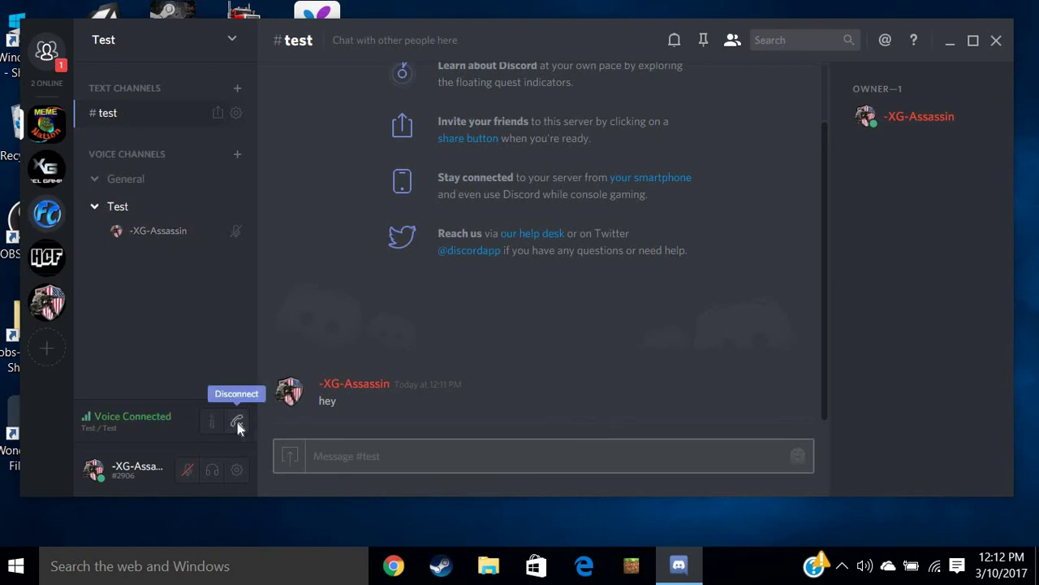
click(237, 422)
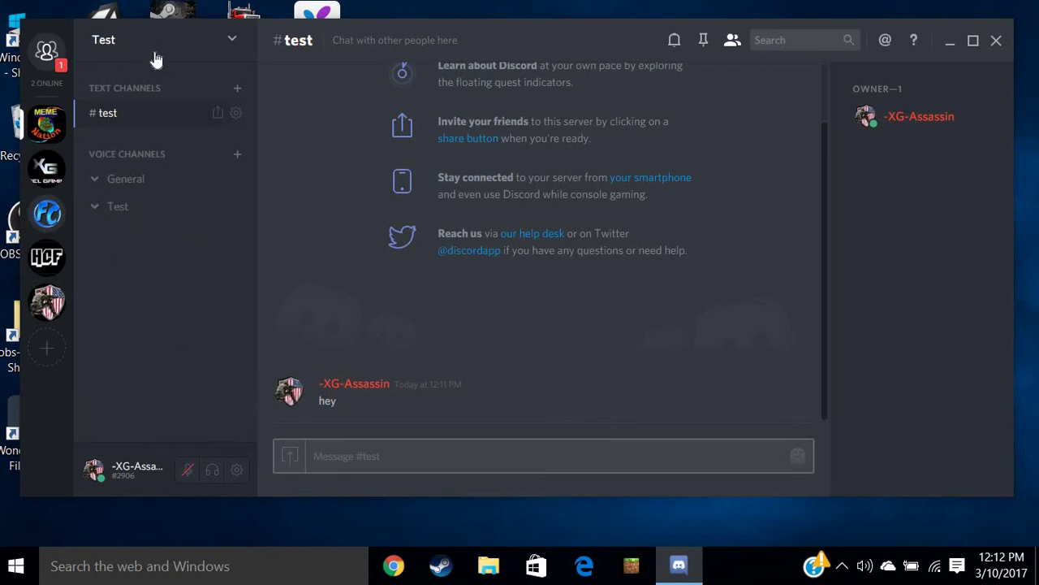
Add a new role named Head-Memer in the Test server's settings
click(234, 39)
click(148, 115)
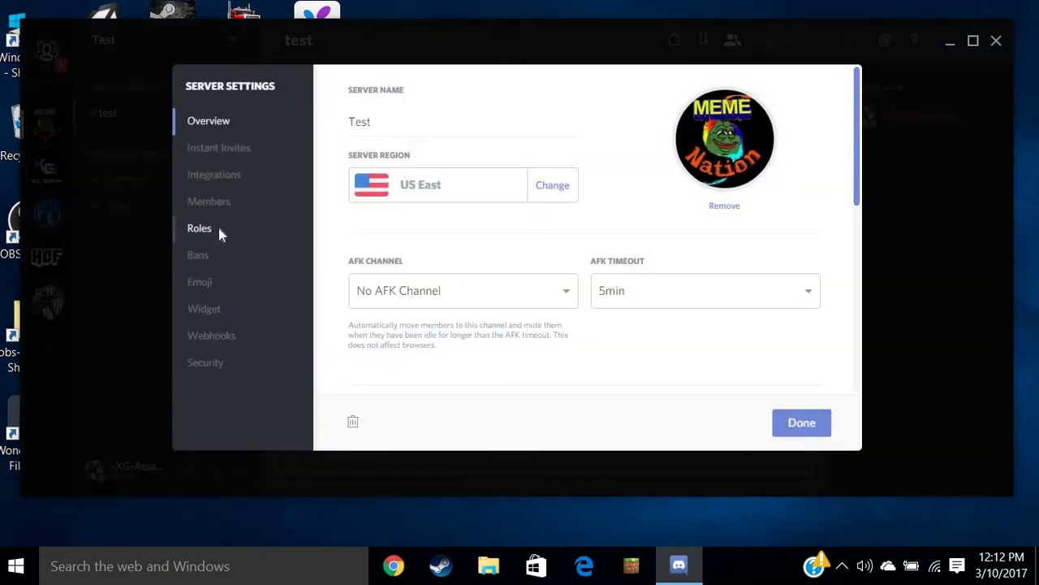
click(218, 228)
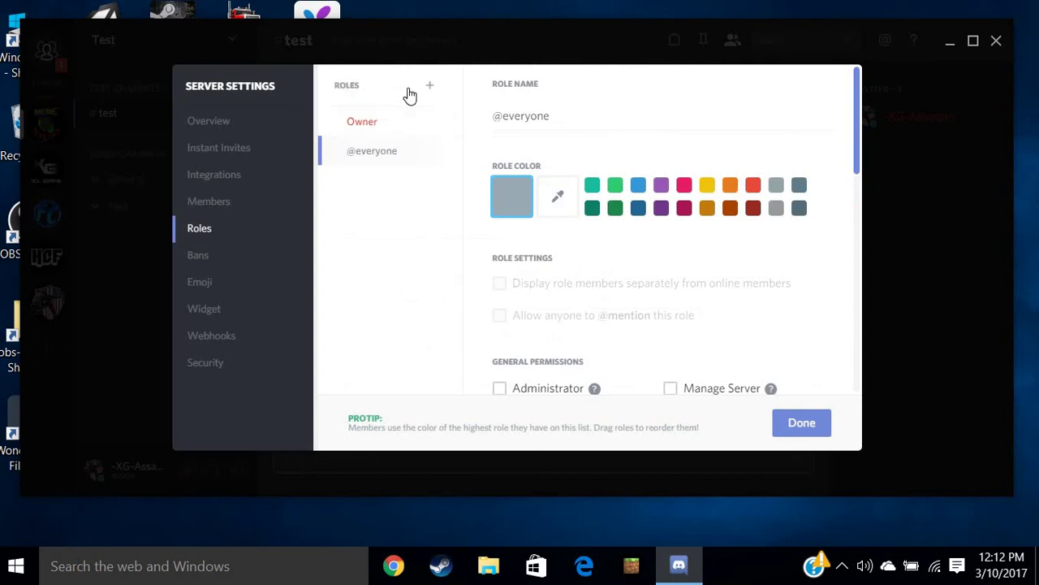
click(430, 85)
key(BackSpace)
text(H)
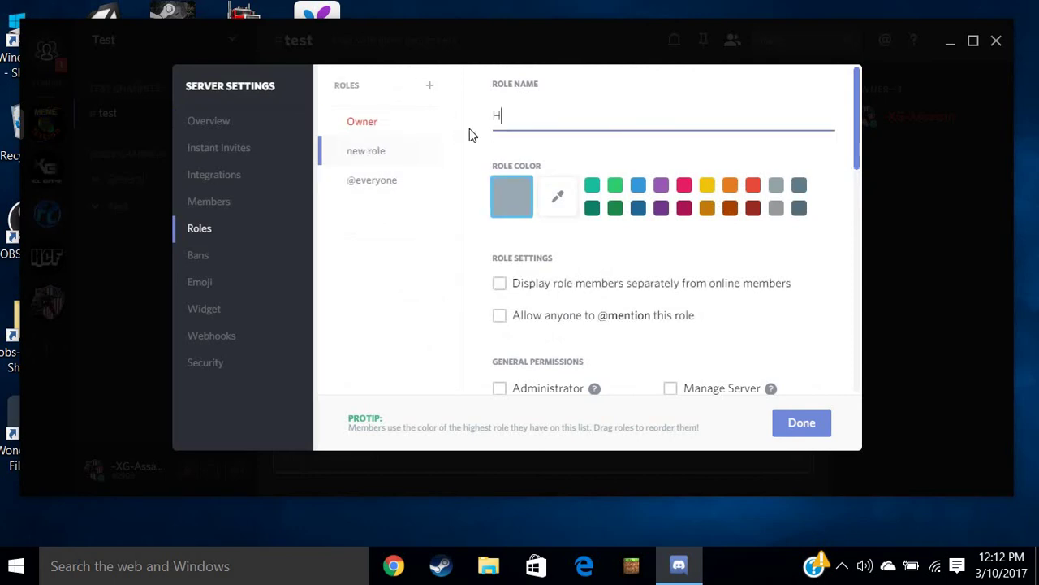
text(ead-Mem)
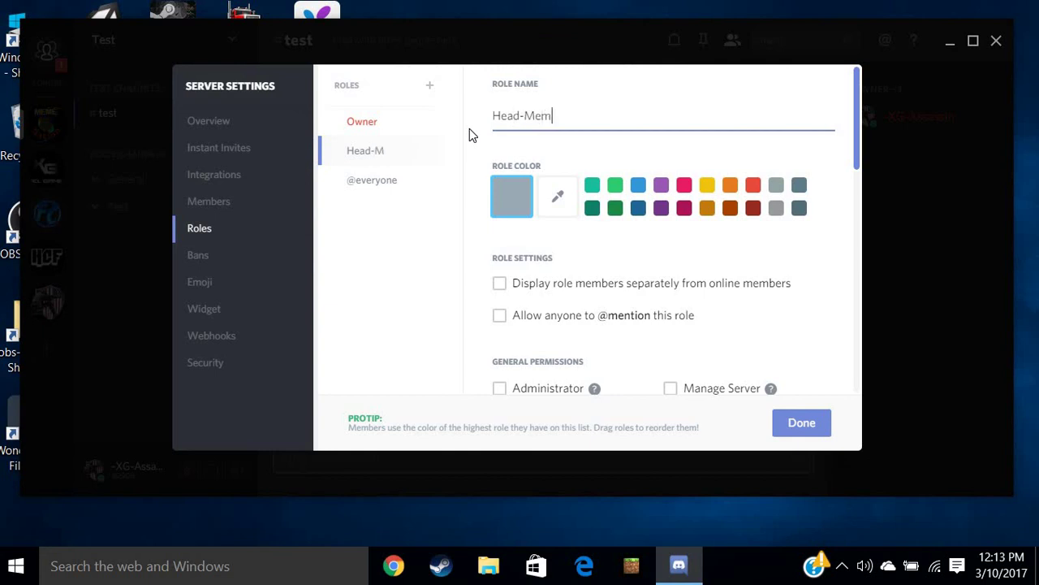
text(er)
Give the Head-Memer role the light purple color and display its members separately from online members
click(661, 187)
click(502, 283)
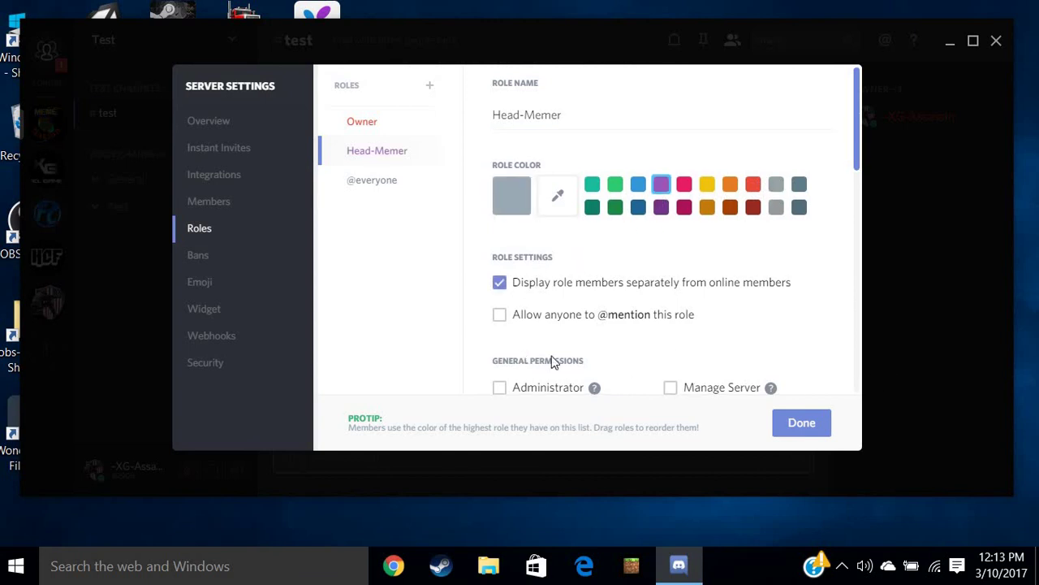
Grant the Head-Memer role the Move Members and Mute Members voice permissions and save the settings
scroll(574, 296, down, 6)
scroll(530, 331, down, 5)
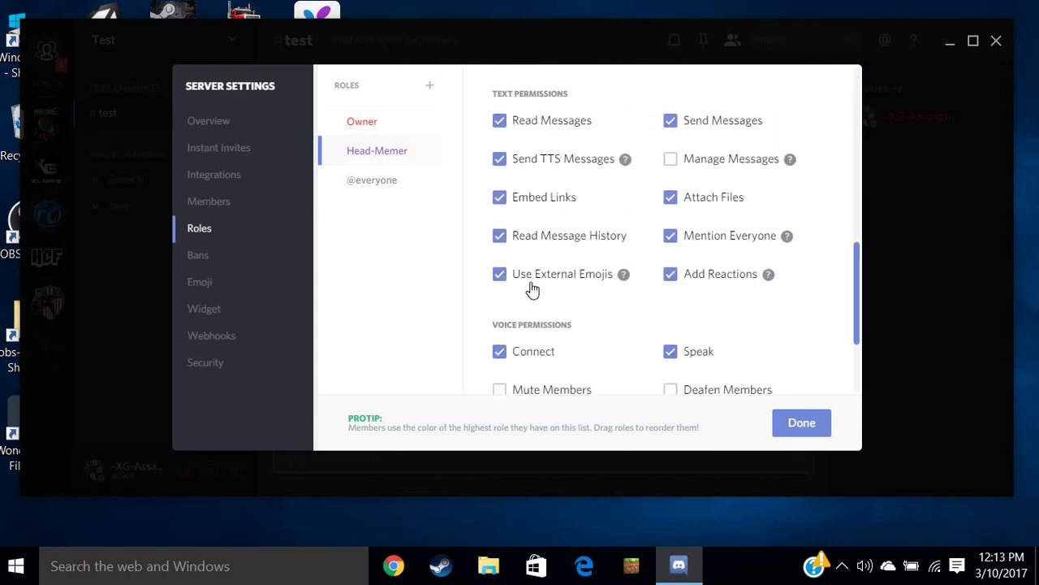
click(501, 284)
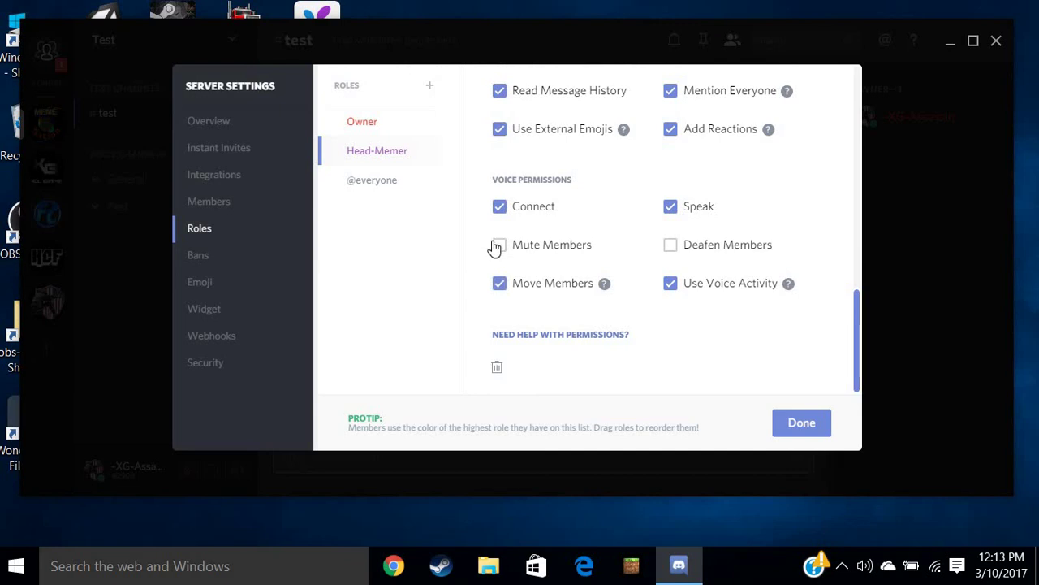
click(498, 245)
click(786, 420)
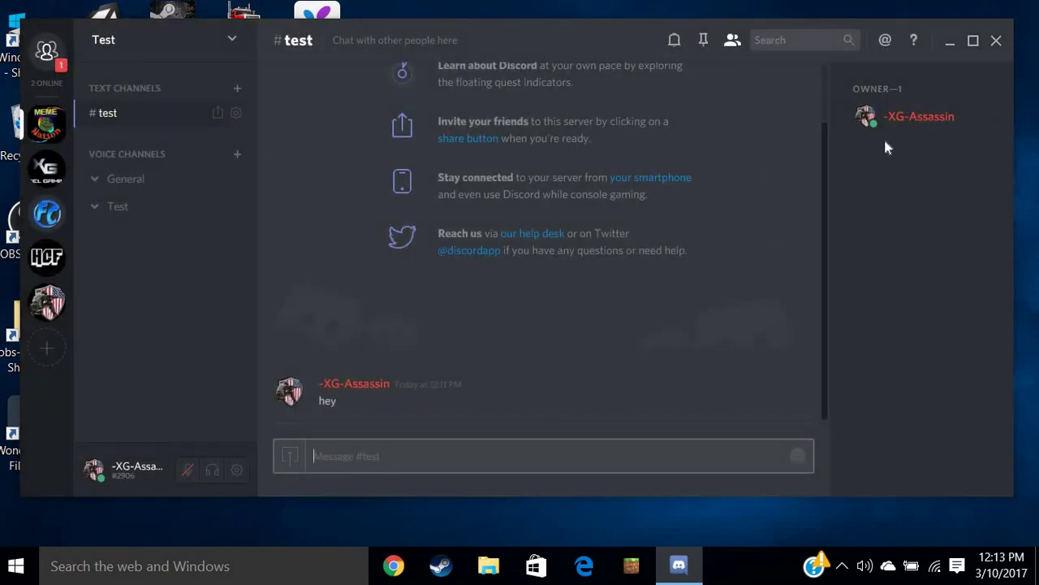
Assign the Head-Memer role to the server's only listed member from their profile
click(915, 120)
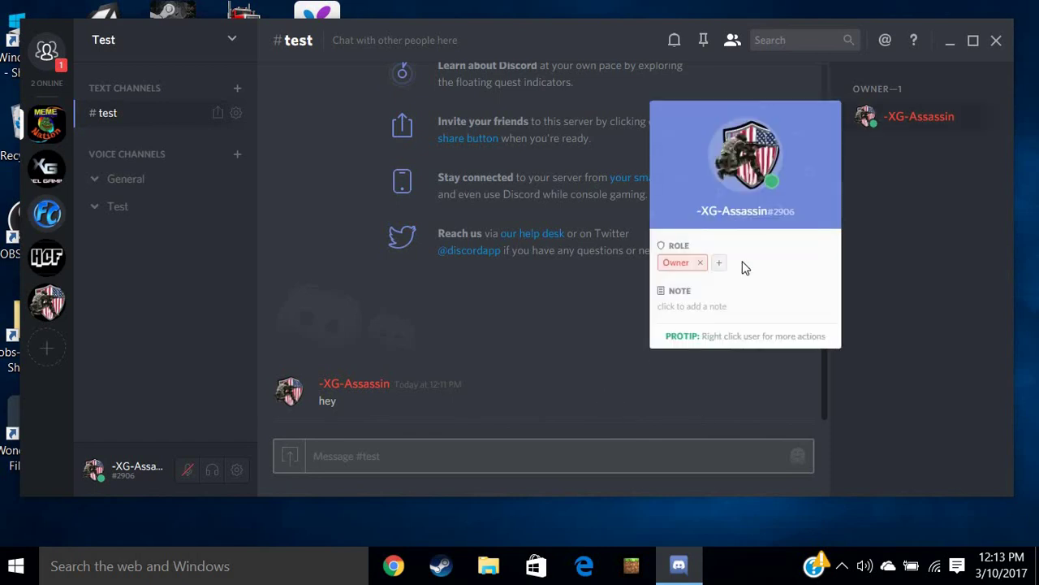
click(721, 263)
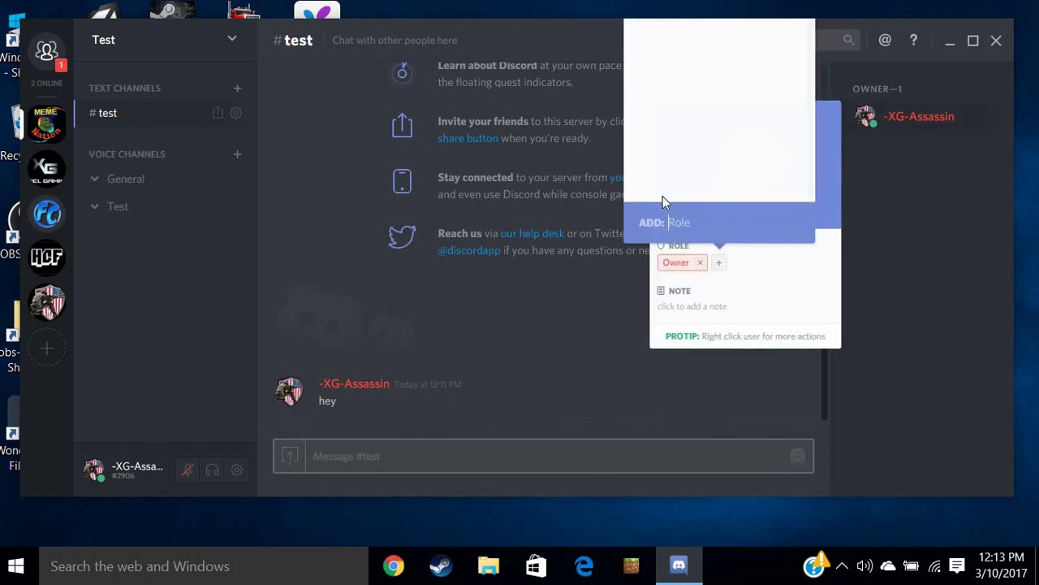
text(Head-Member)
key(BackSpace)
key(BackSpace)
key(BackSpace)
key(BackSpace)
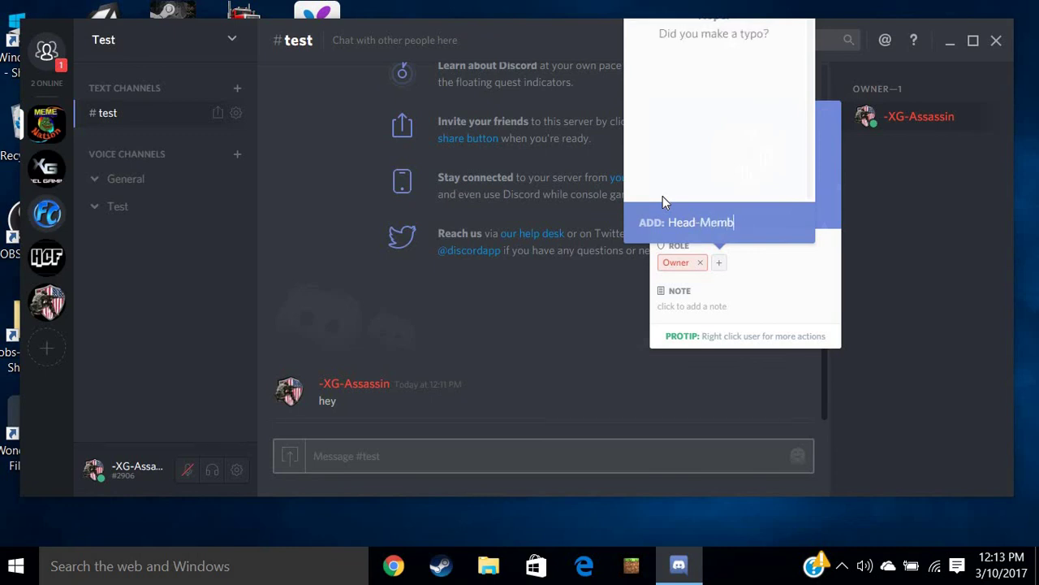
text(er)
key(Return)
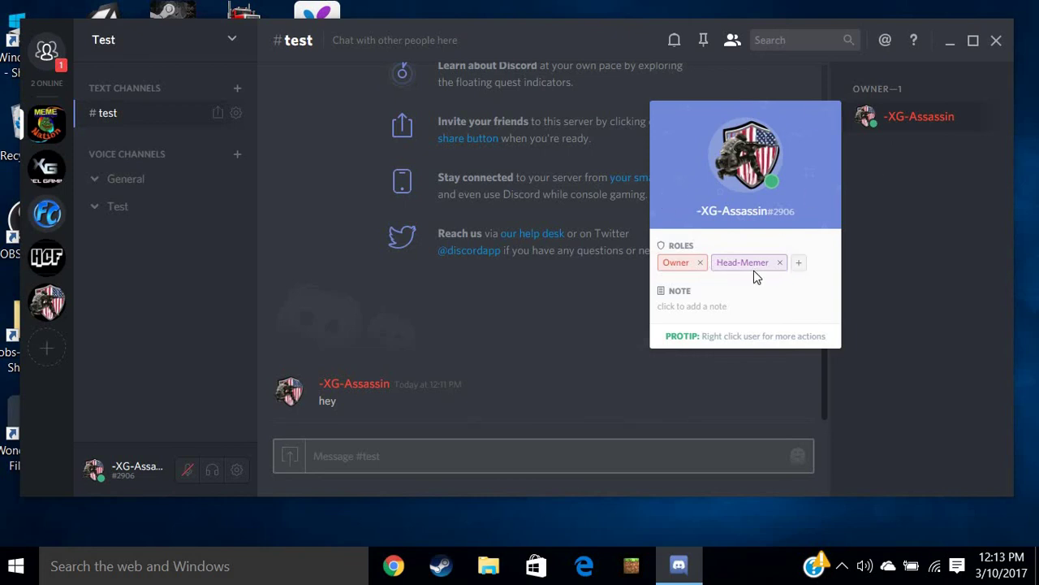
Remove the Owner role from the member and assign the Owner role back to them
click(701, 264)
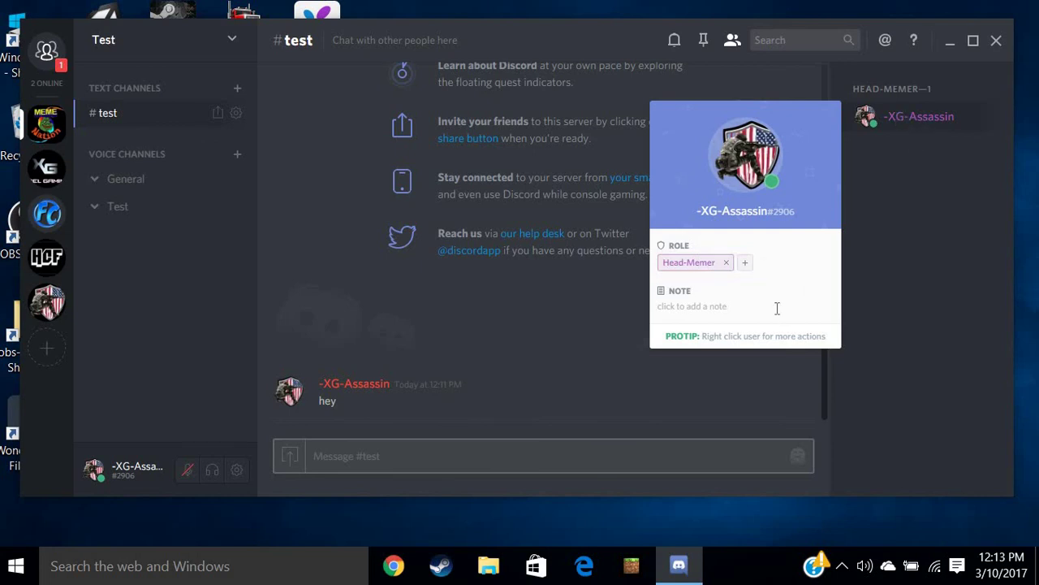
click(745, 263)
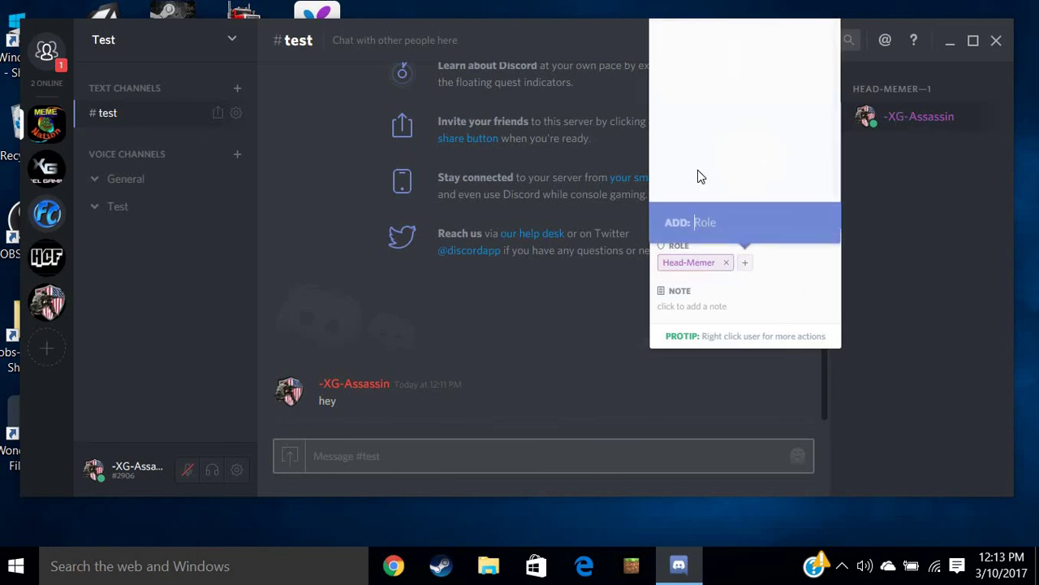
text(Owenr)
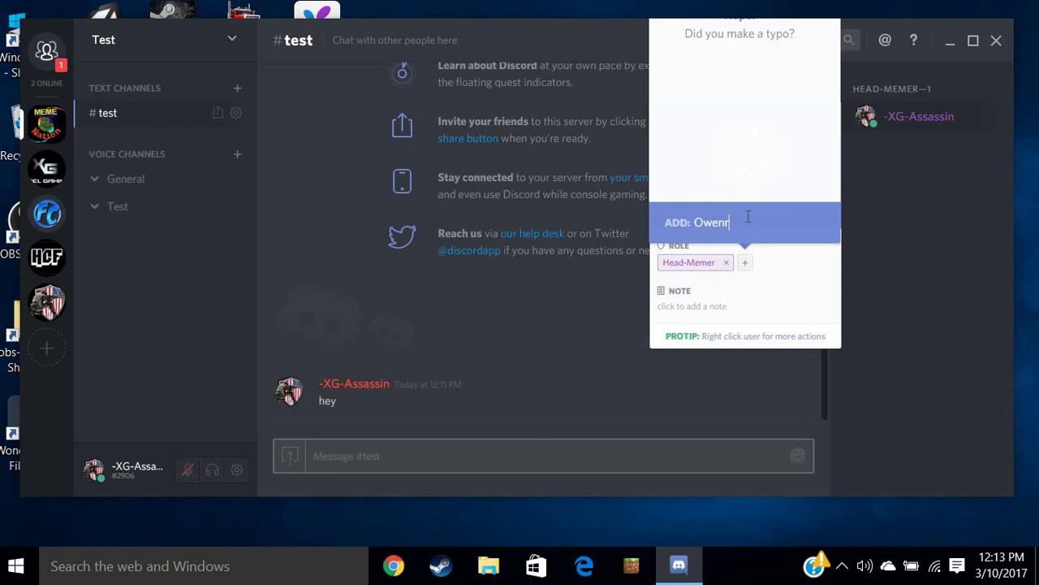
key(BackSpace)
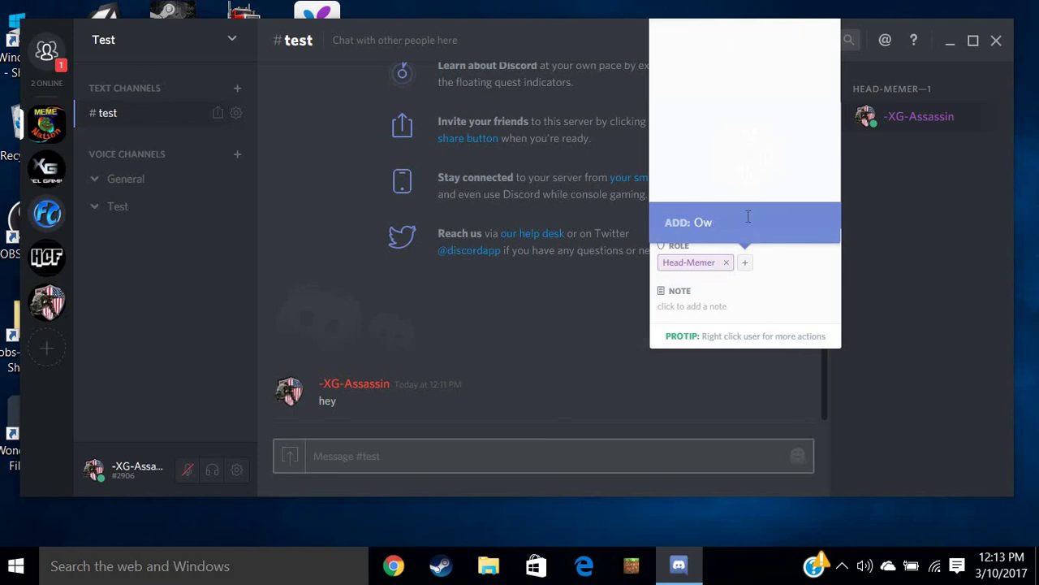
text(ner)
key(Return)
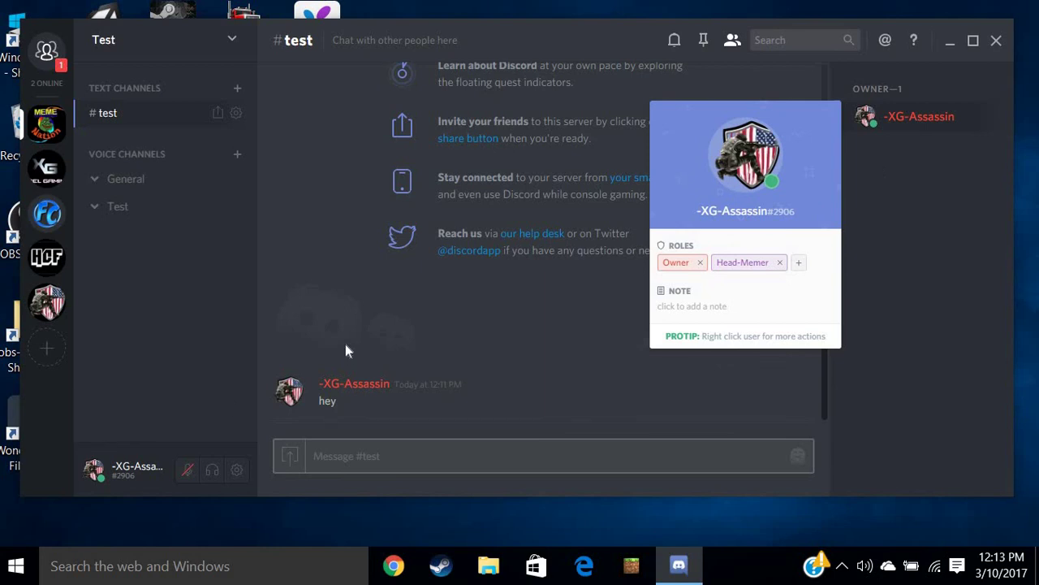
click(877, 211)
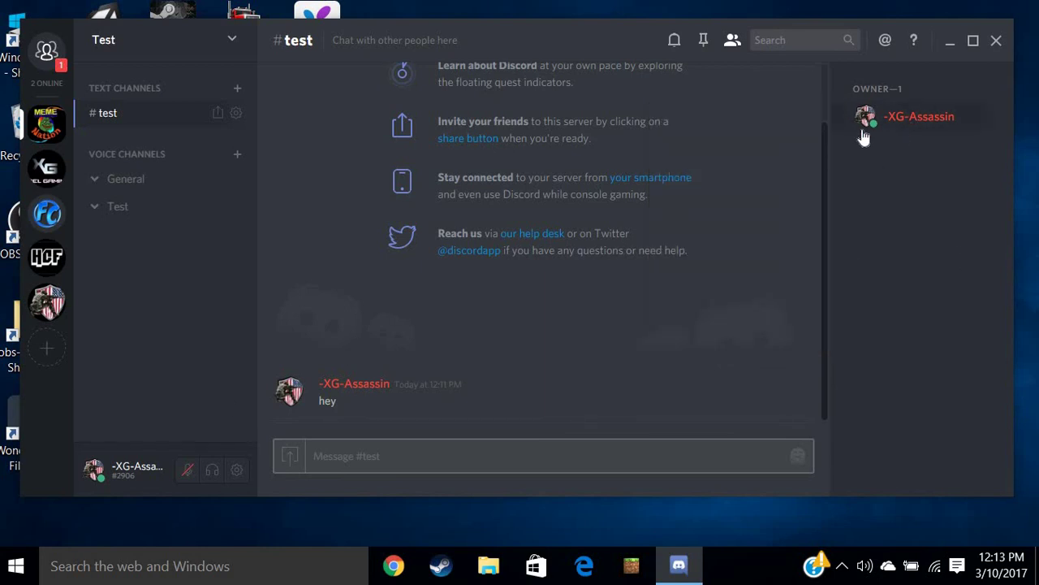